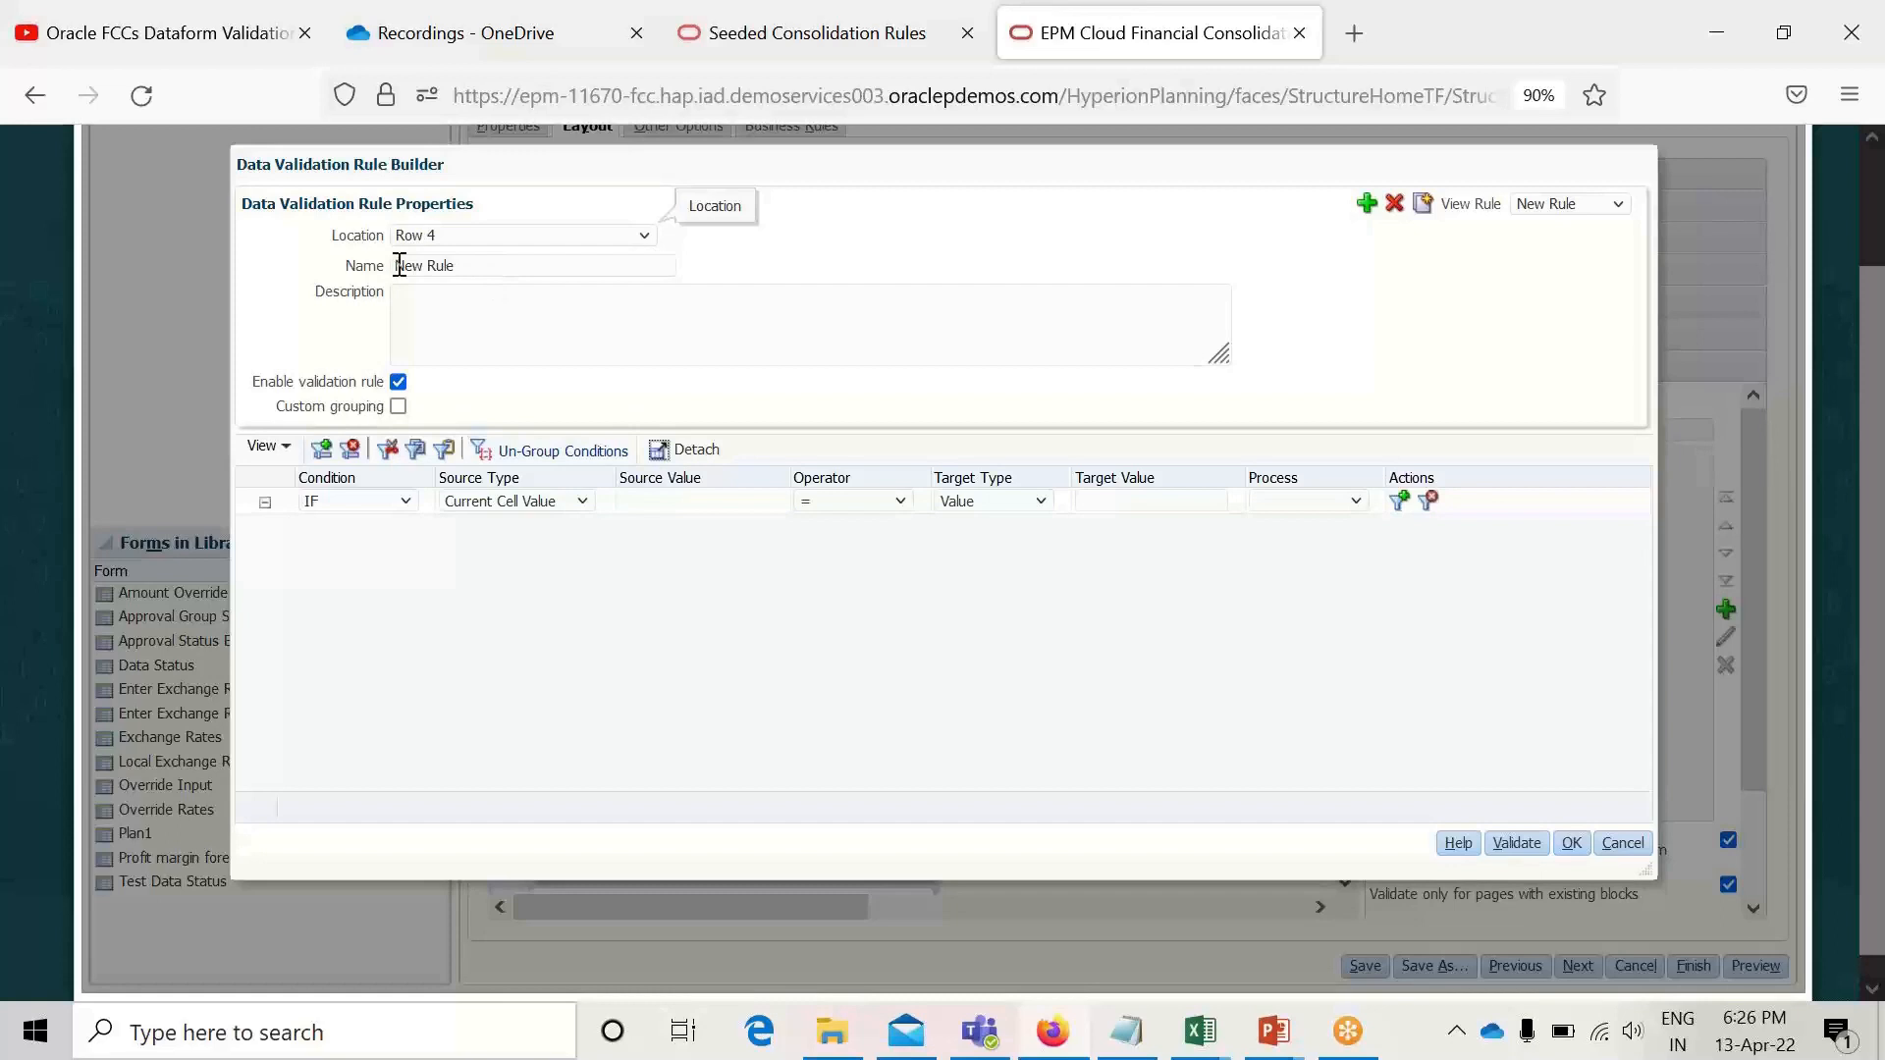
Name the new data validation rule for Row 4 "Validation".
left_click(393, 265)
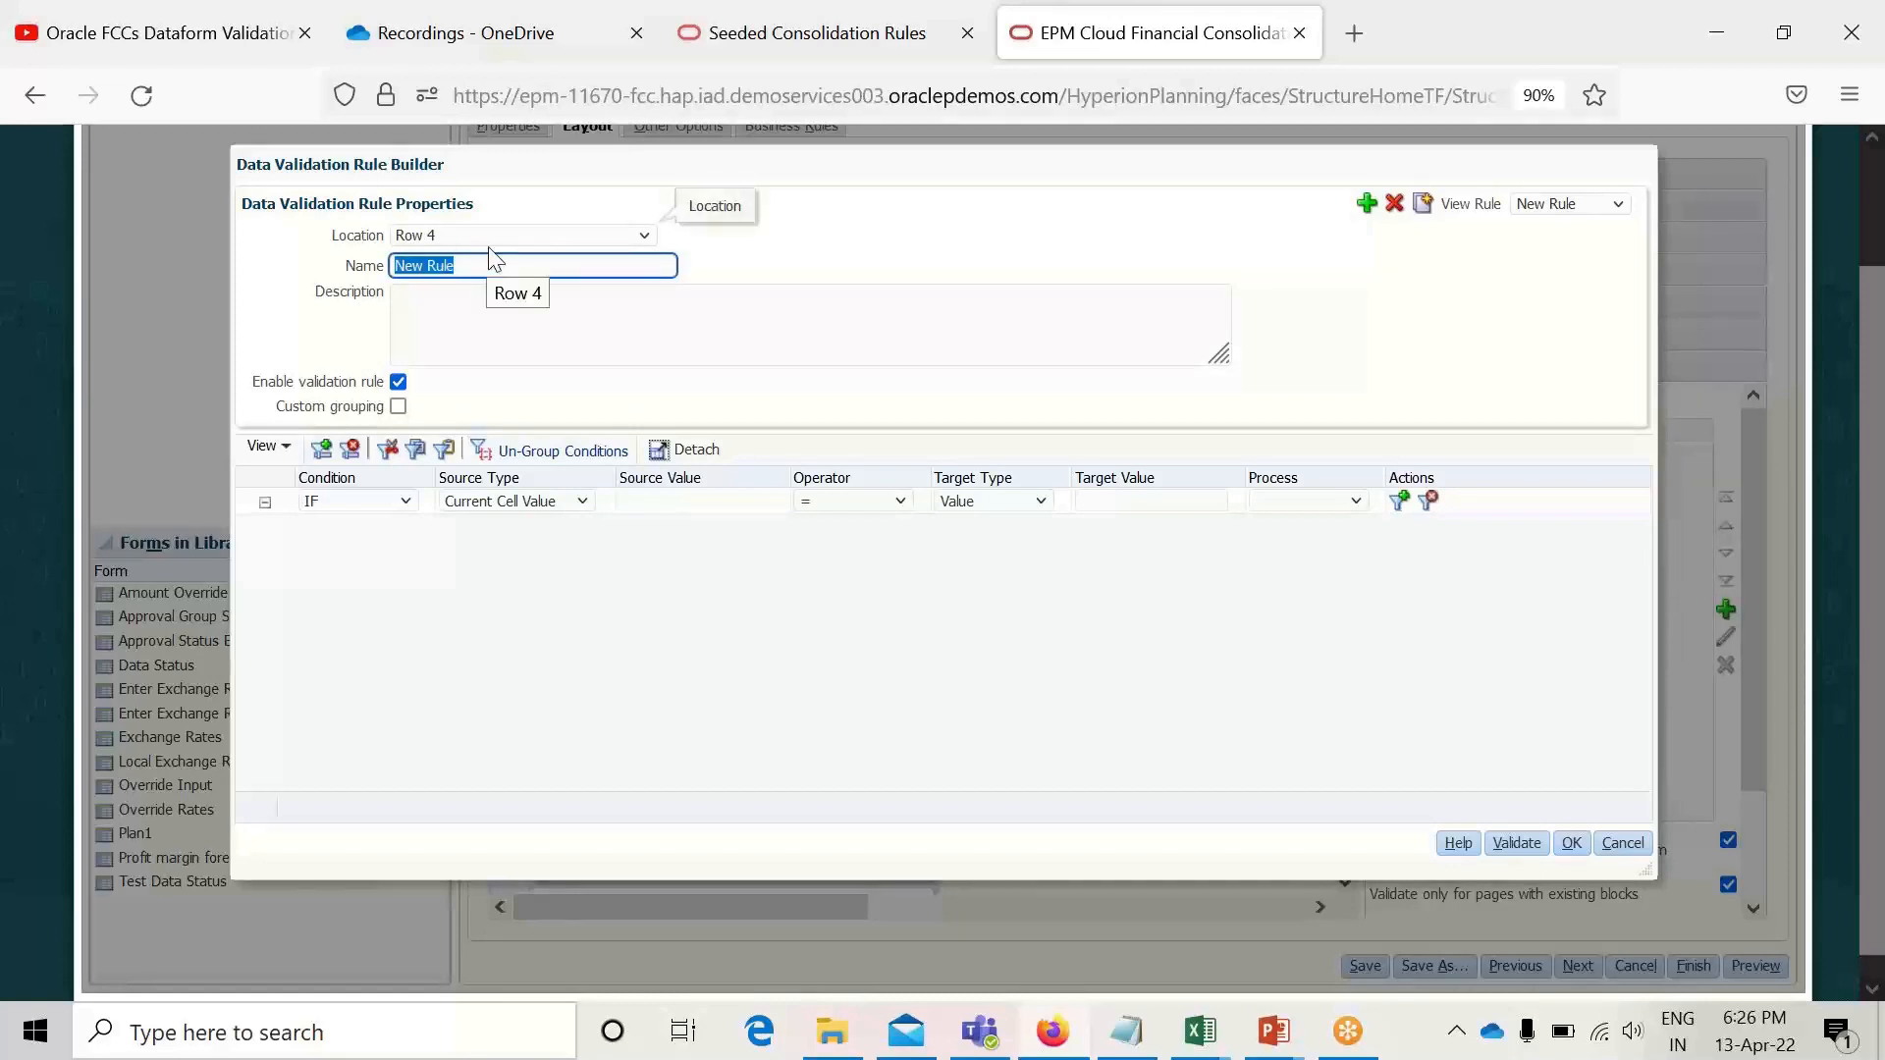
type("V")
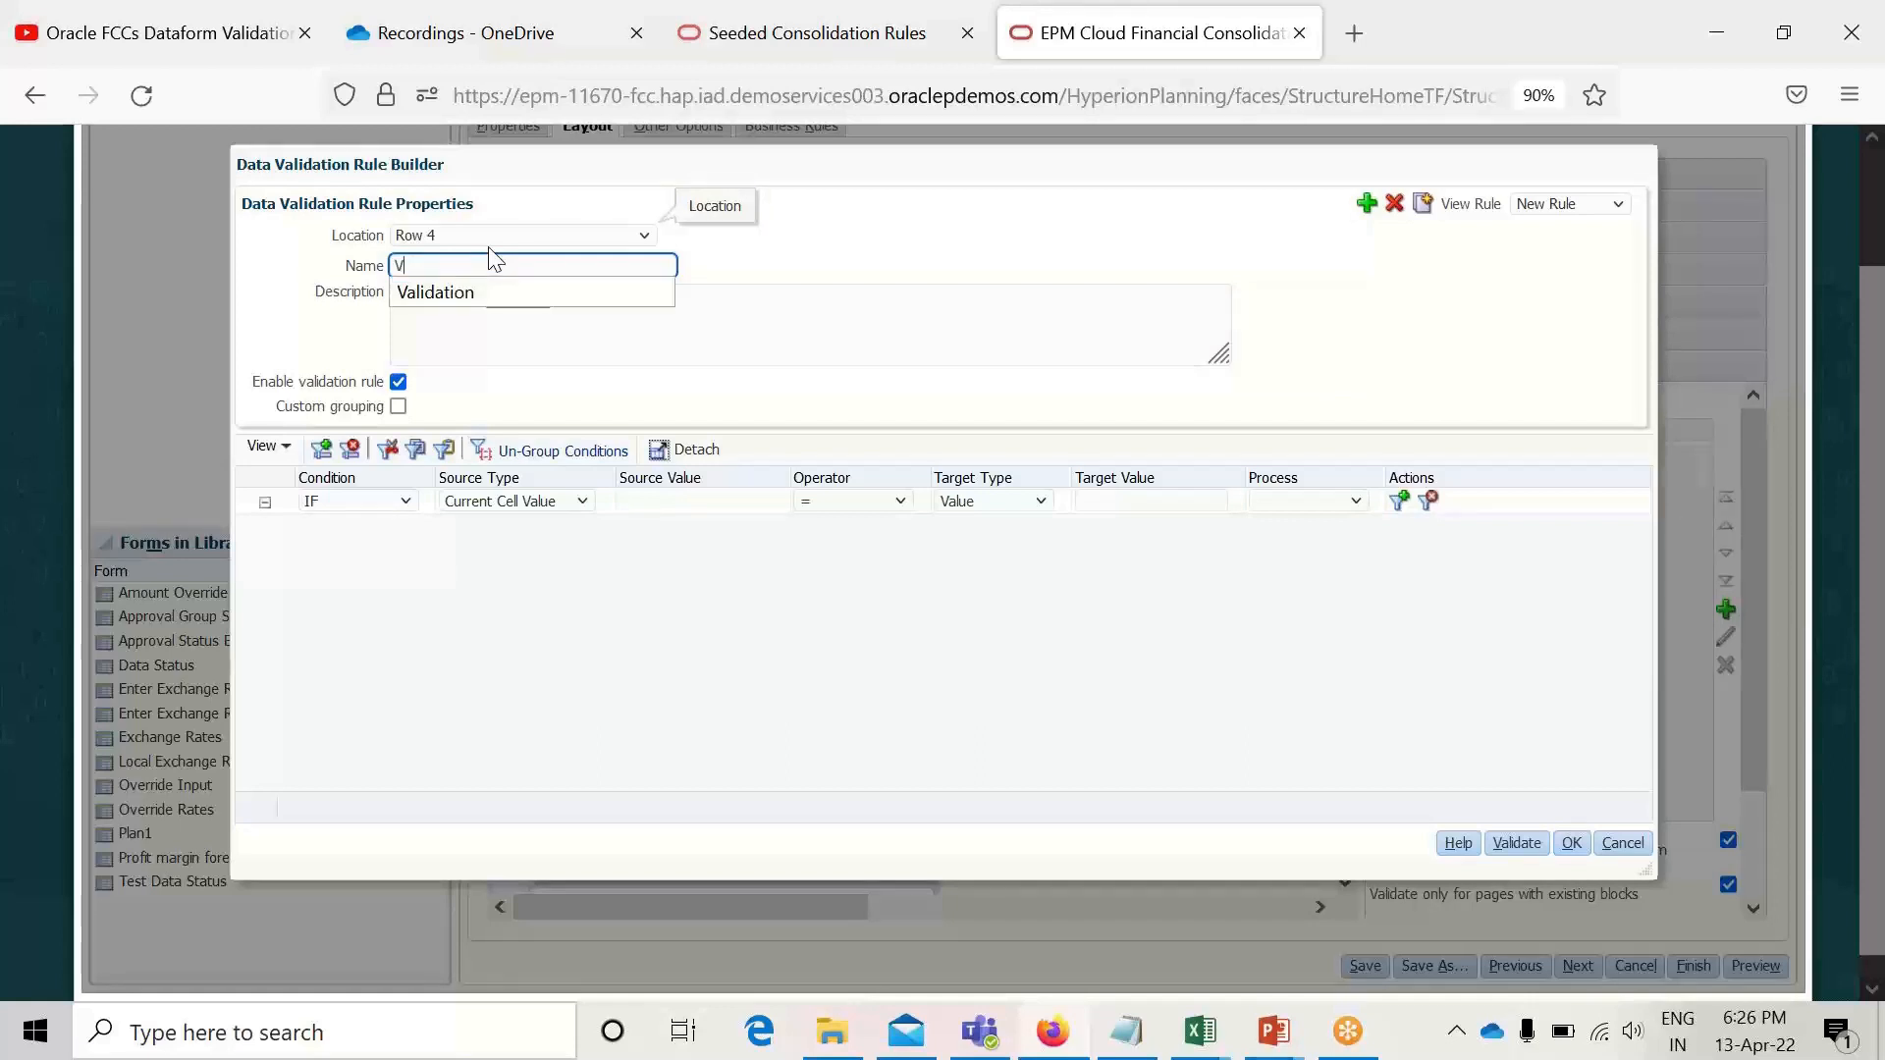
type("alidation")
left_click(500, 294)
Set the IF condition to test whether the current cell value is less than (<) the value 170000.
left_click(370, 506)
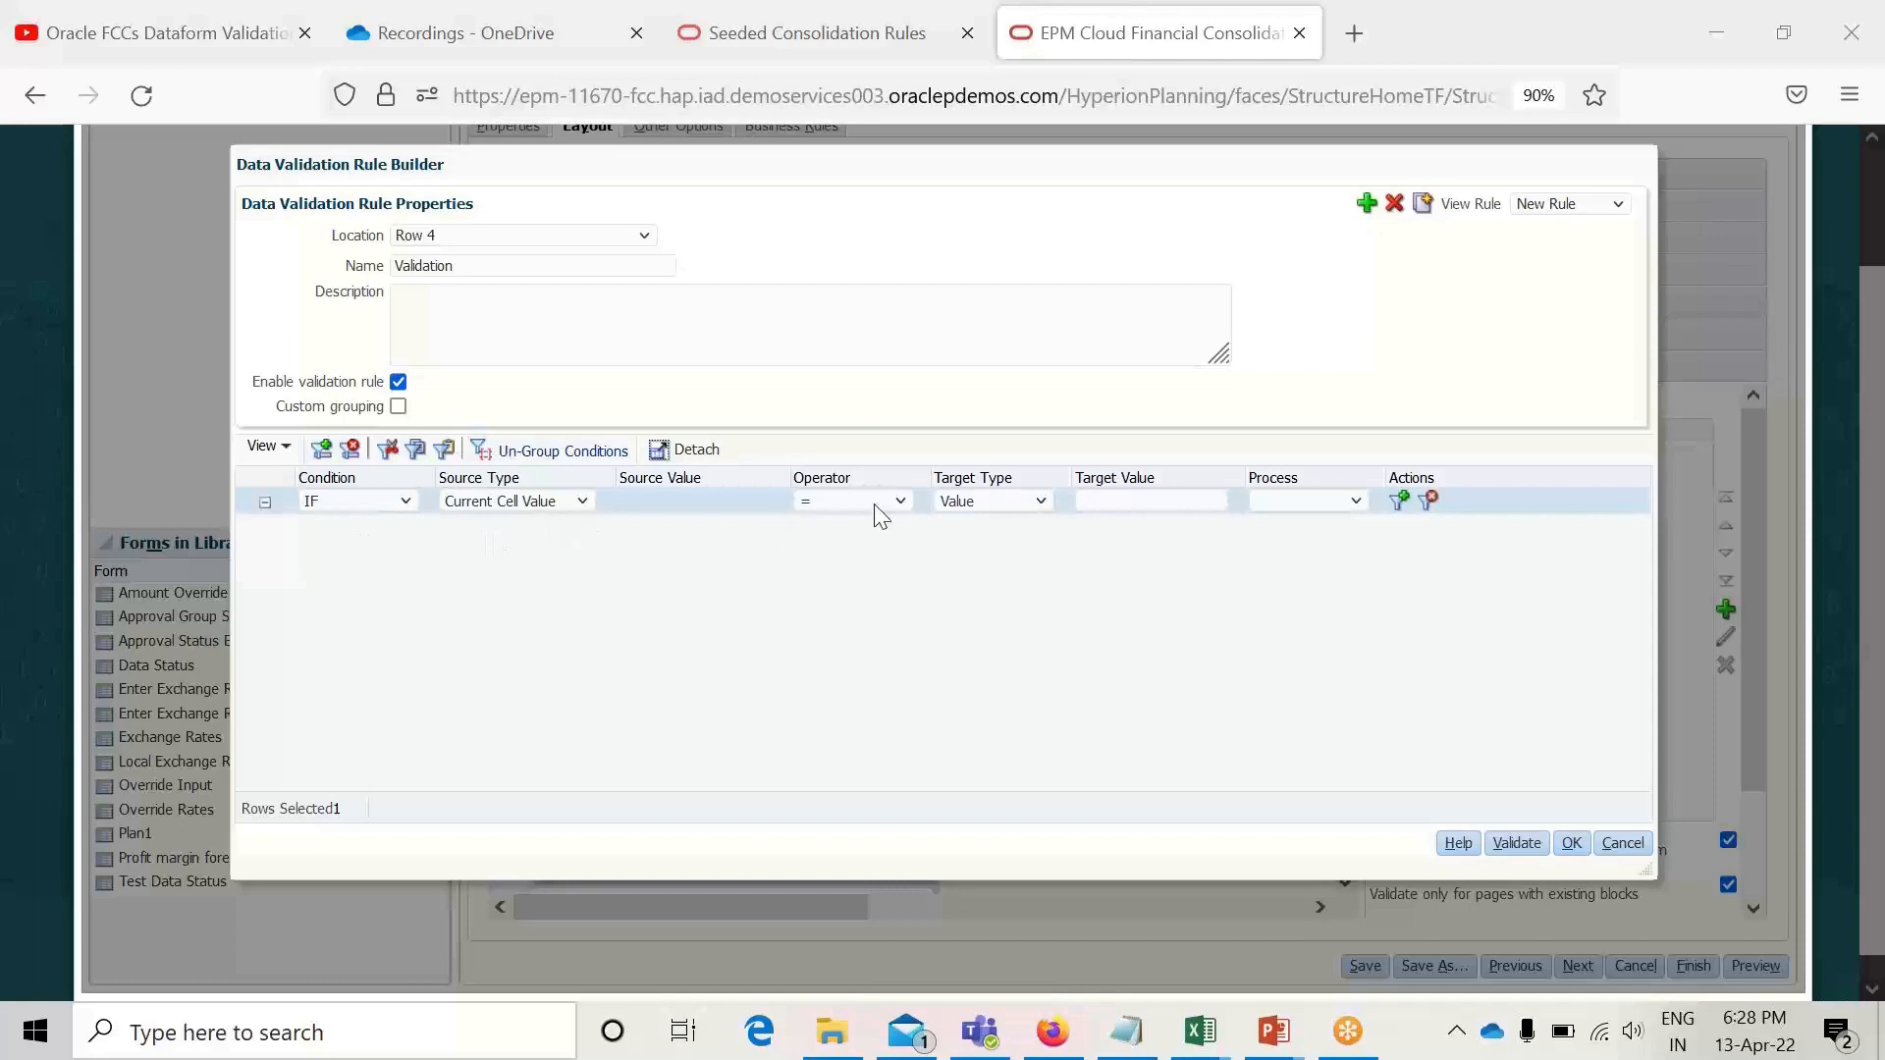
left_click(900, 501)
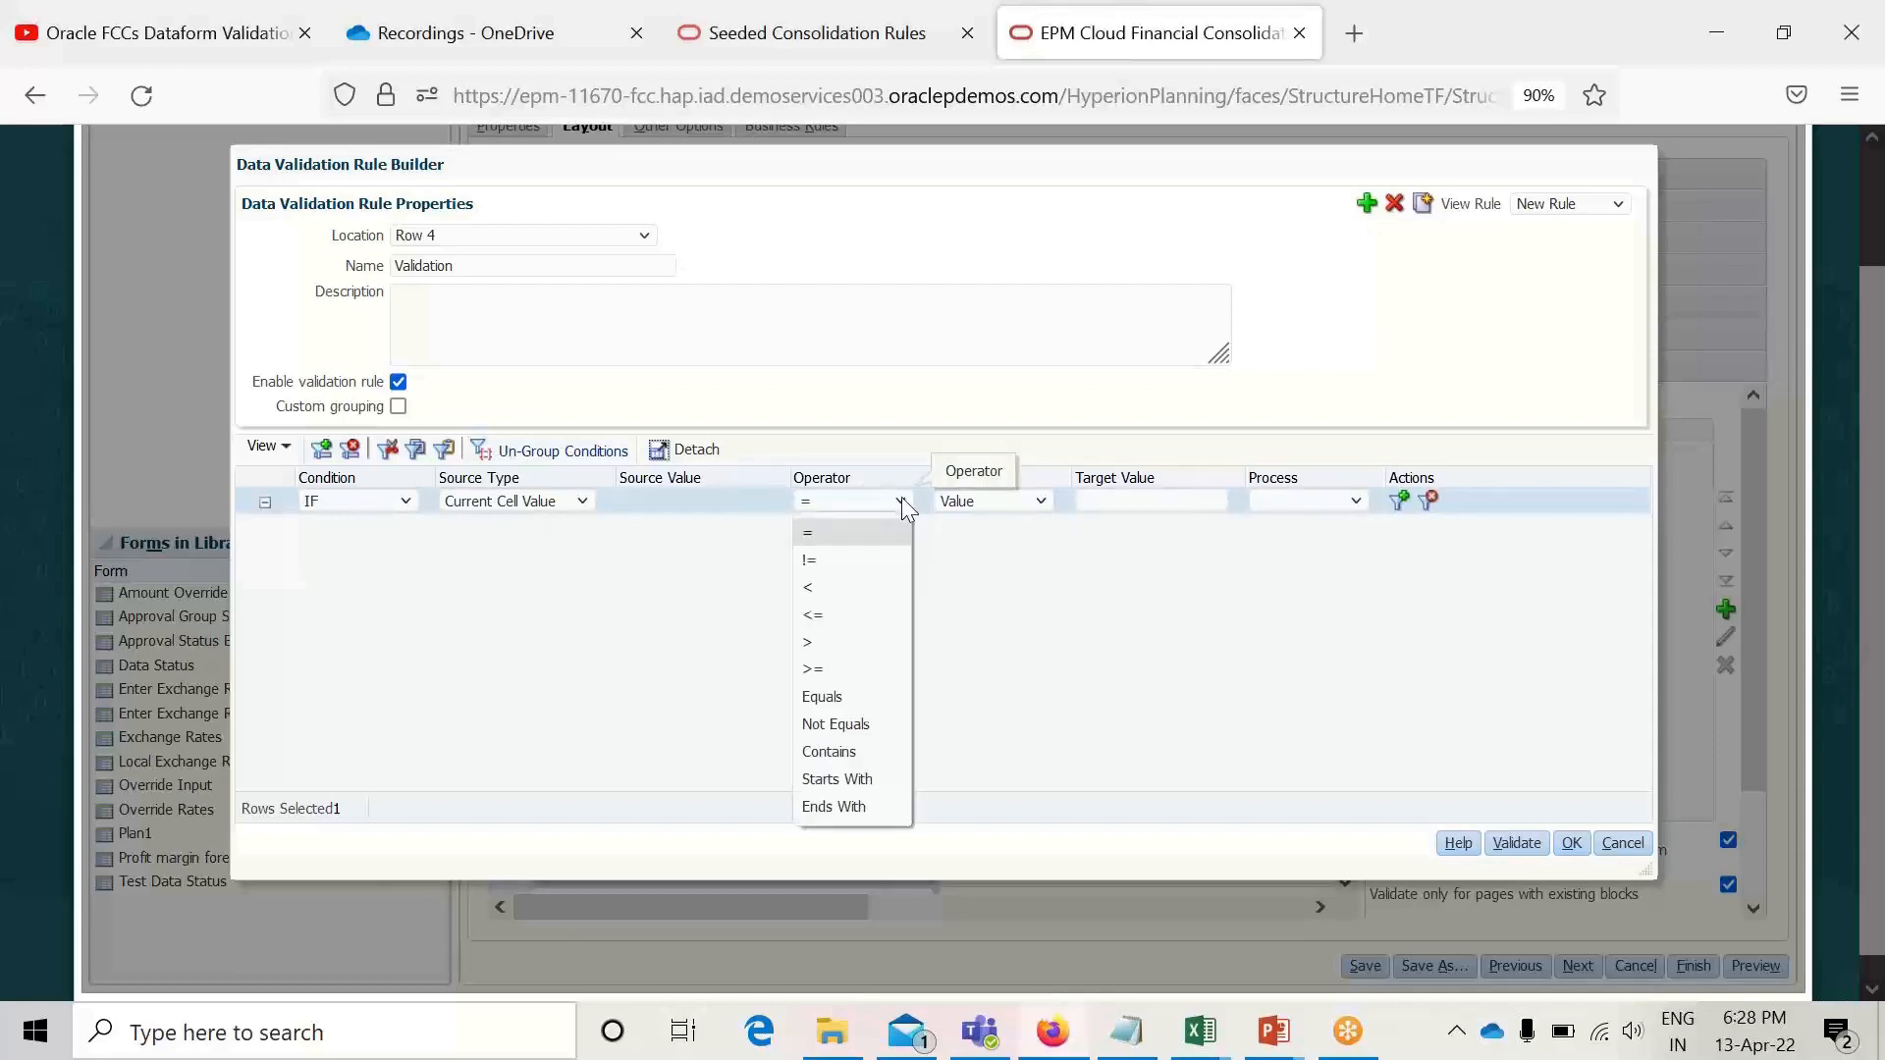
left_click(864, 585)
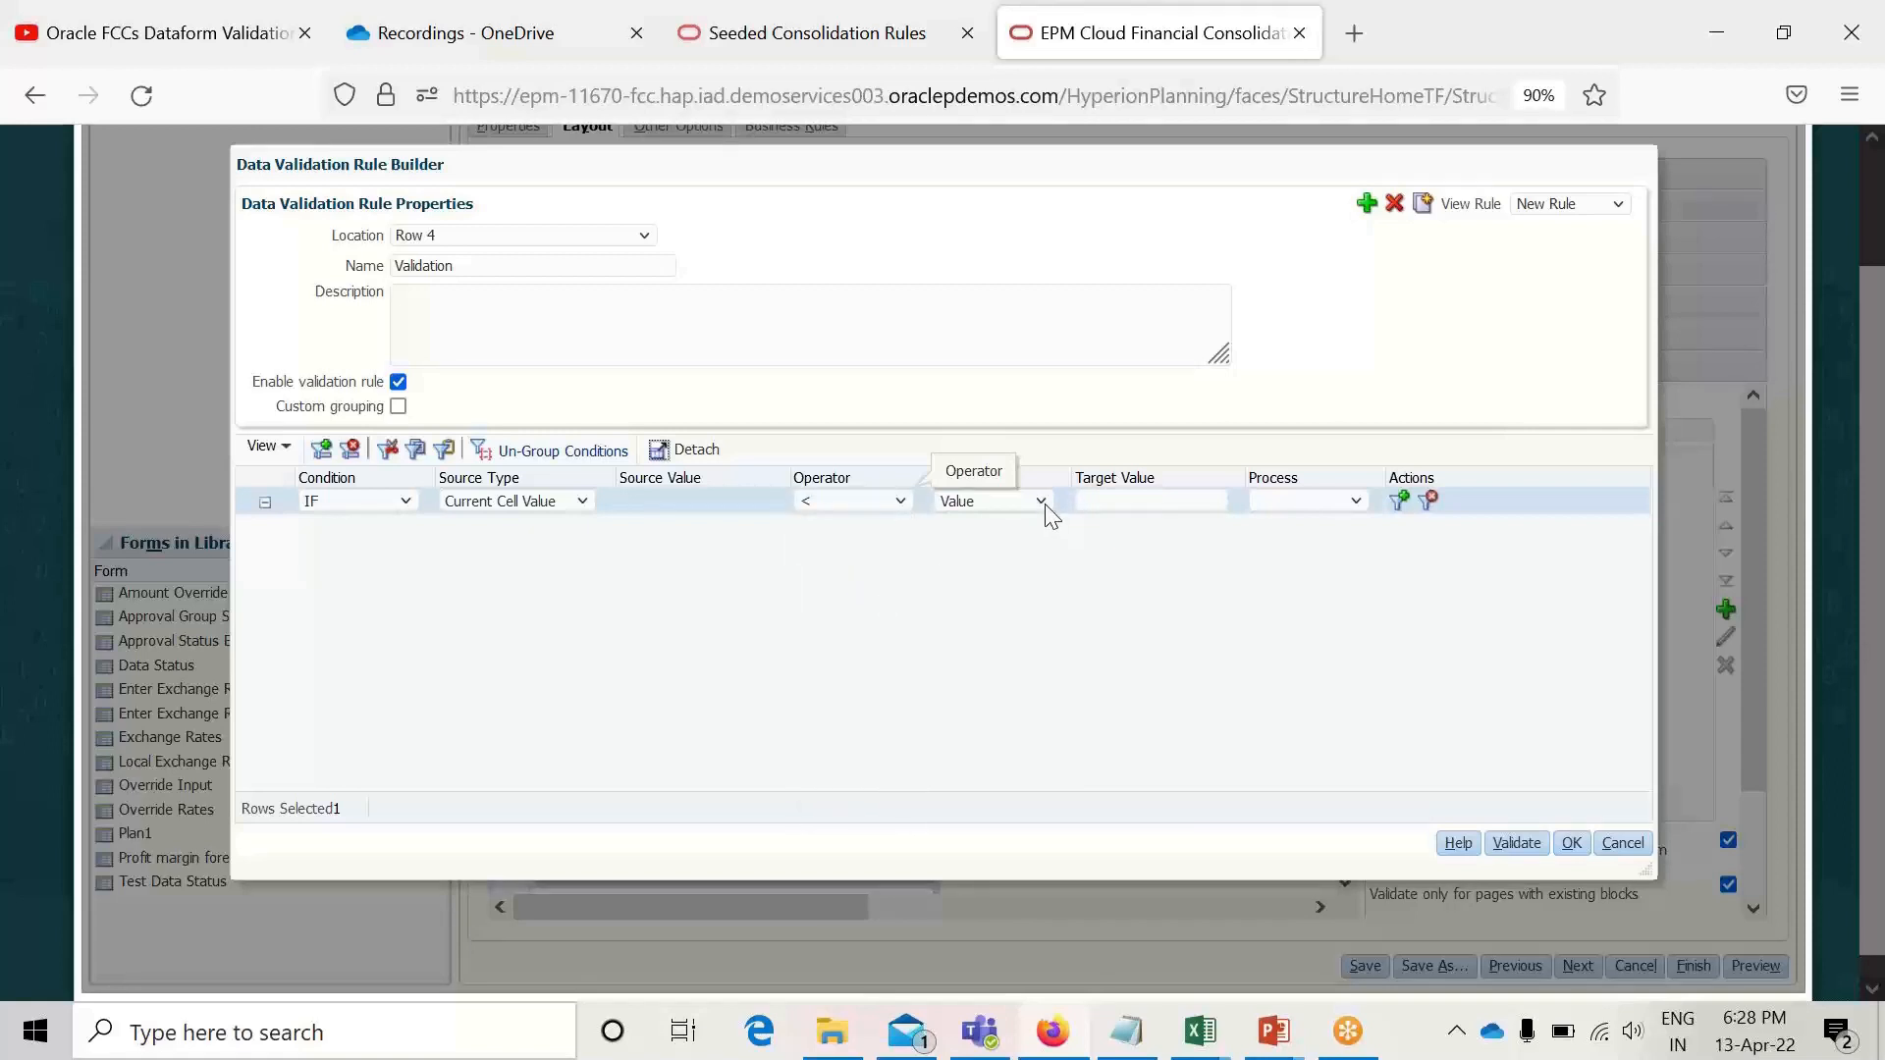
left_click(1139, 503)
type("17")
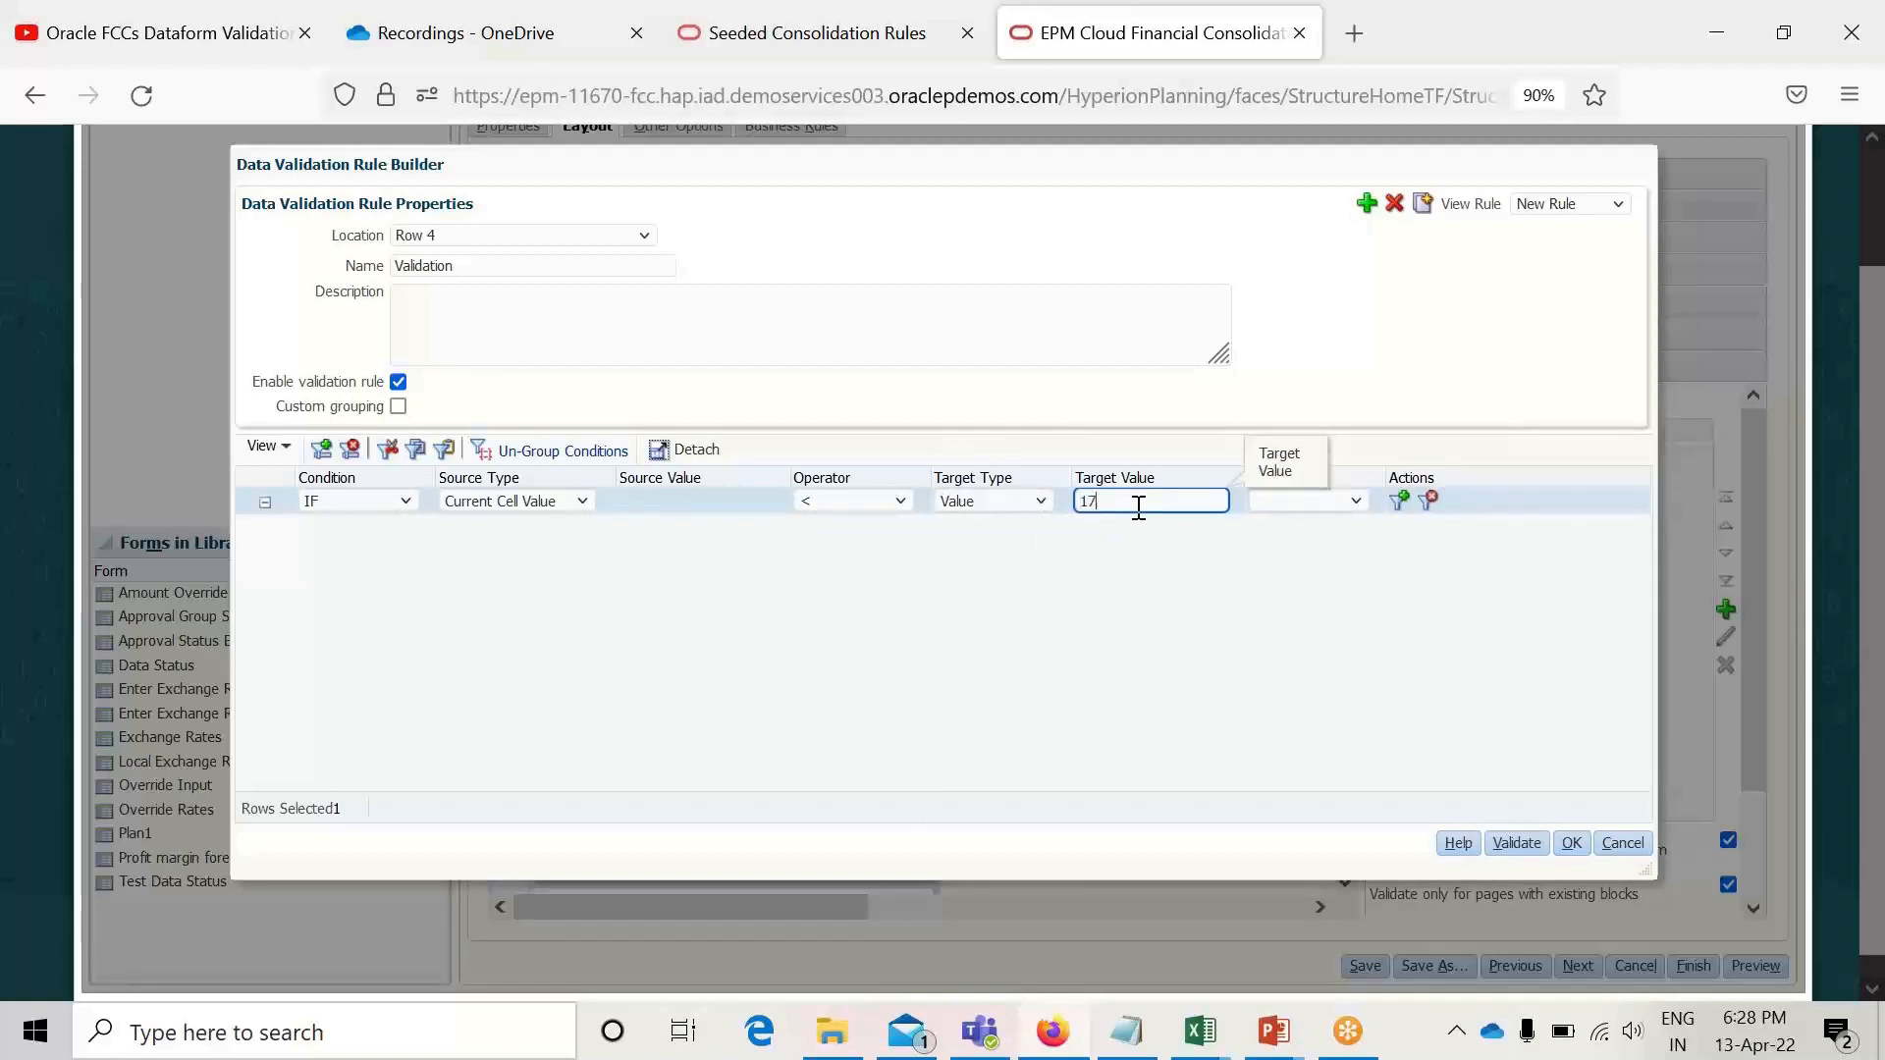
type("0000")
Add a THEN condition below the IF condition to process the cell.
left_click(1401, 503)
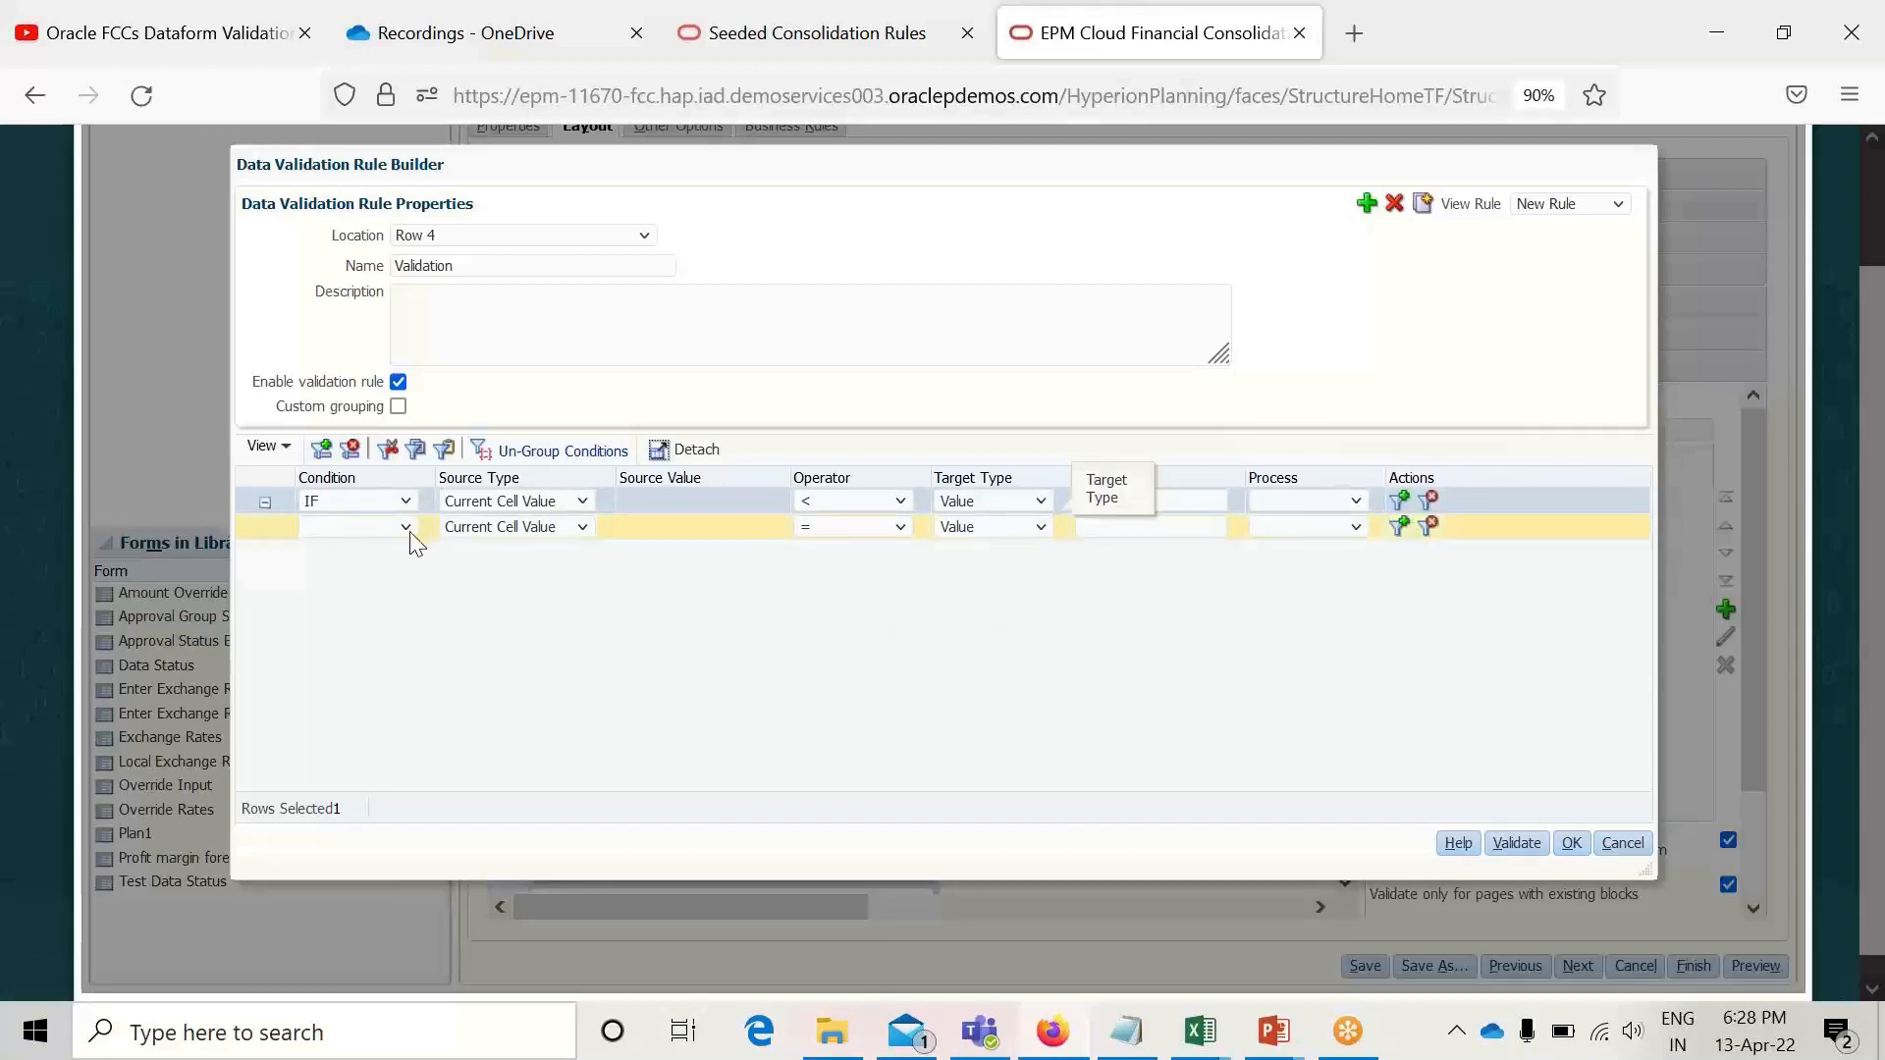
left_click(406, 529)
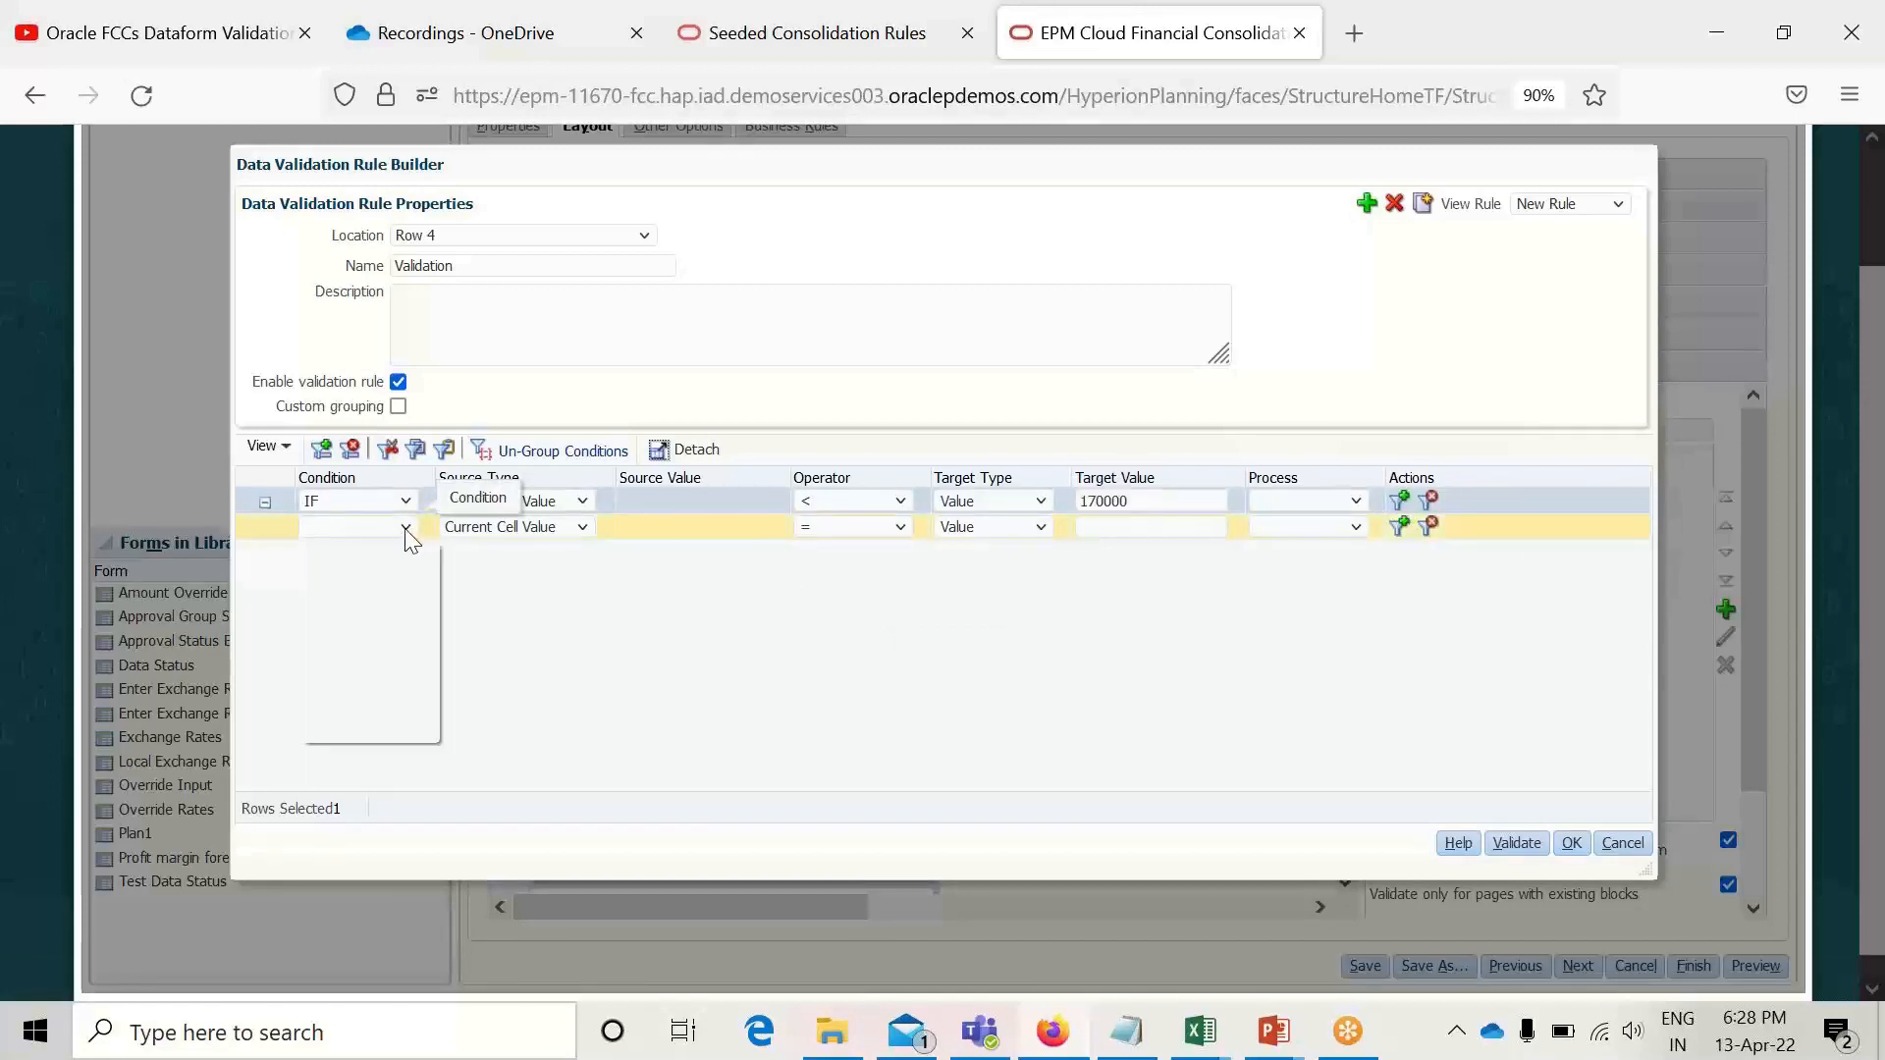
left_click(327, 669)
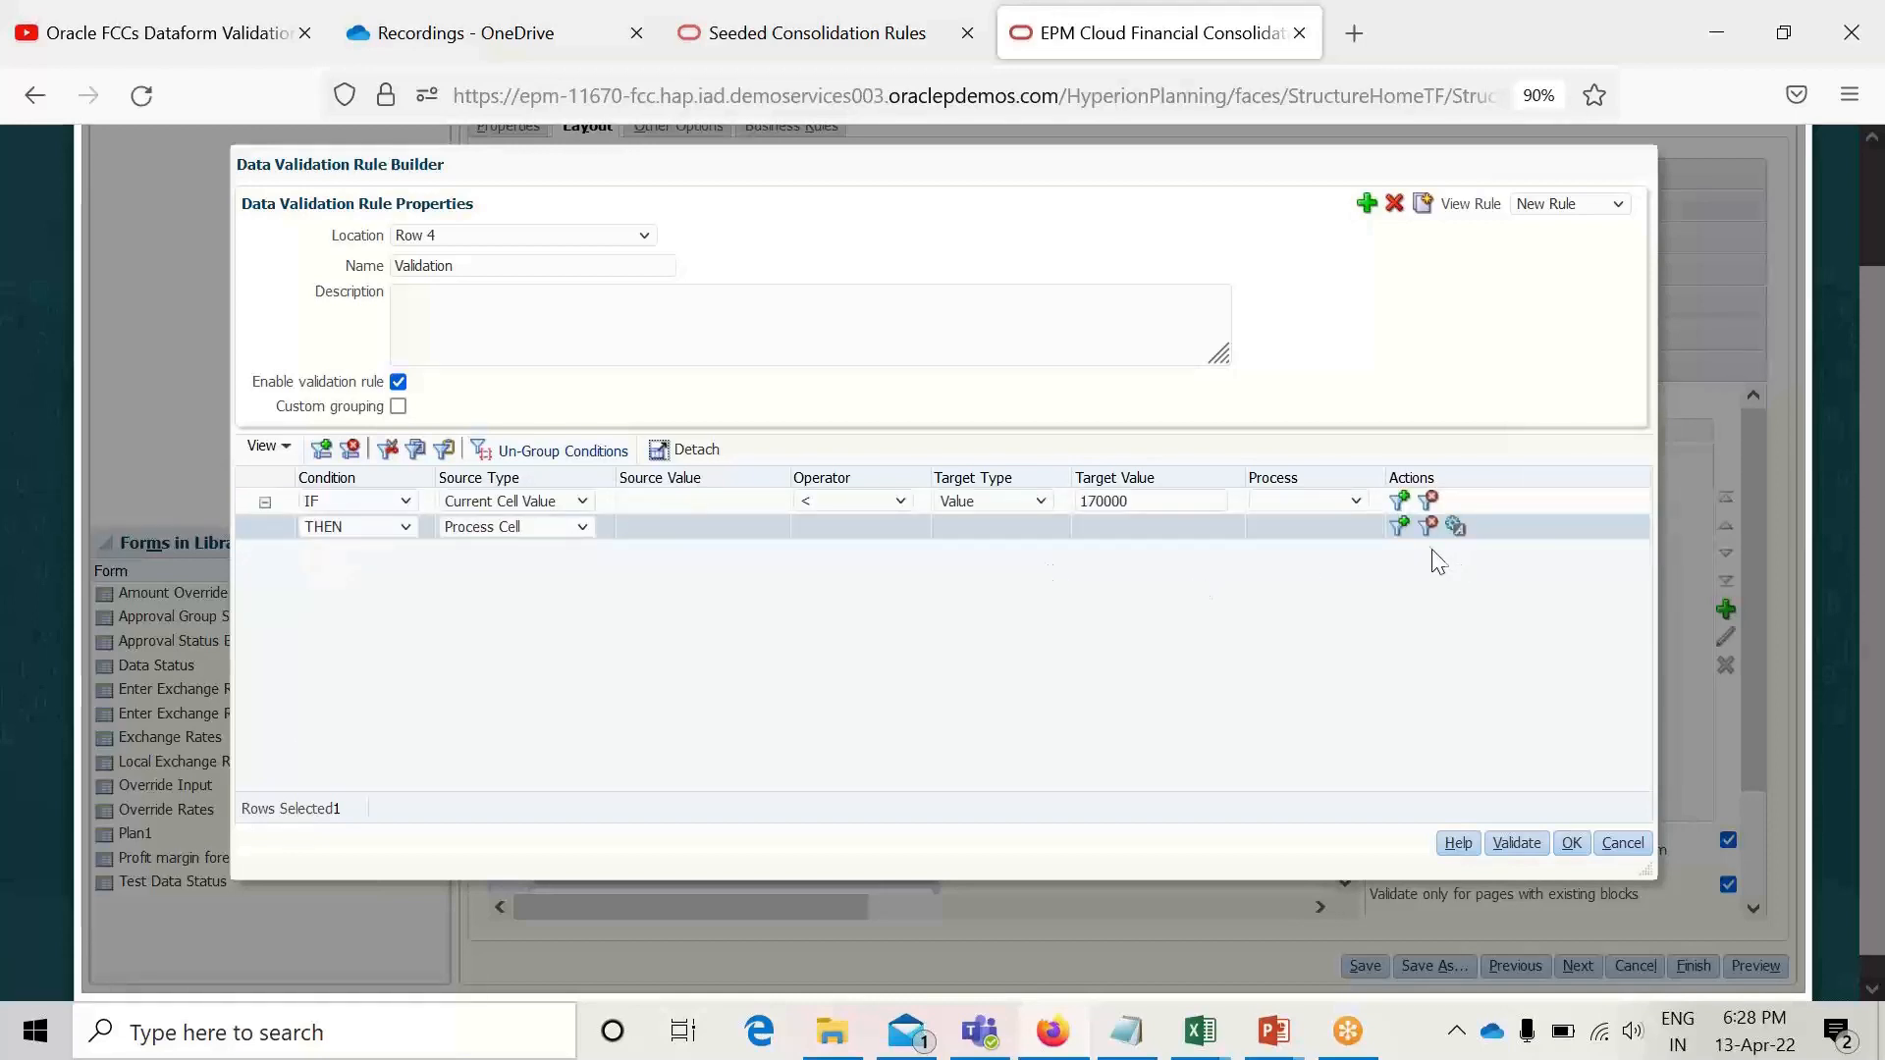
Format the THEN condition's cell with green background 3CB371 and the validation message "labor cost is in limit".
left_click(1455, 530)
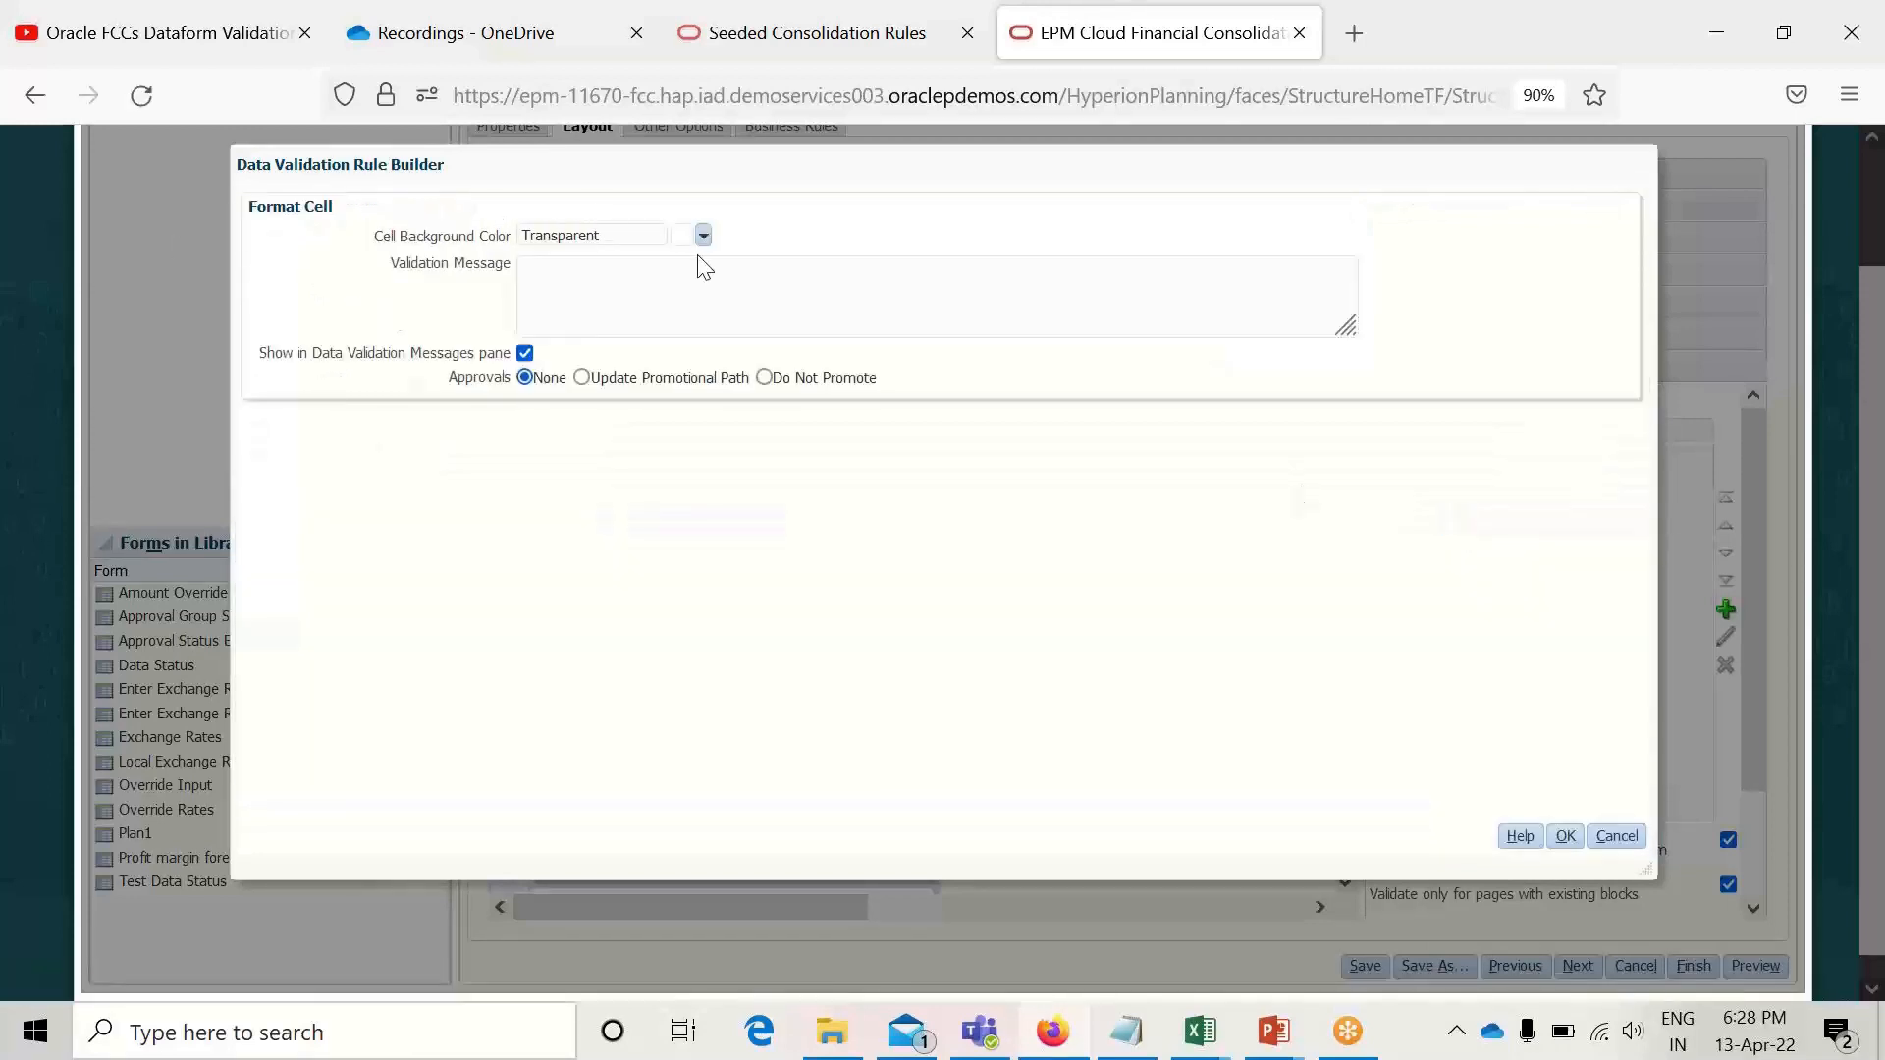
left_click(703, 238)
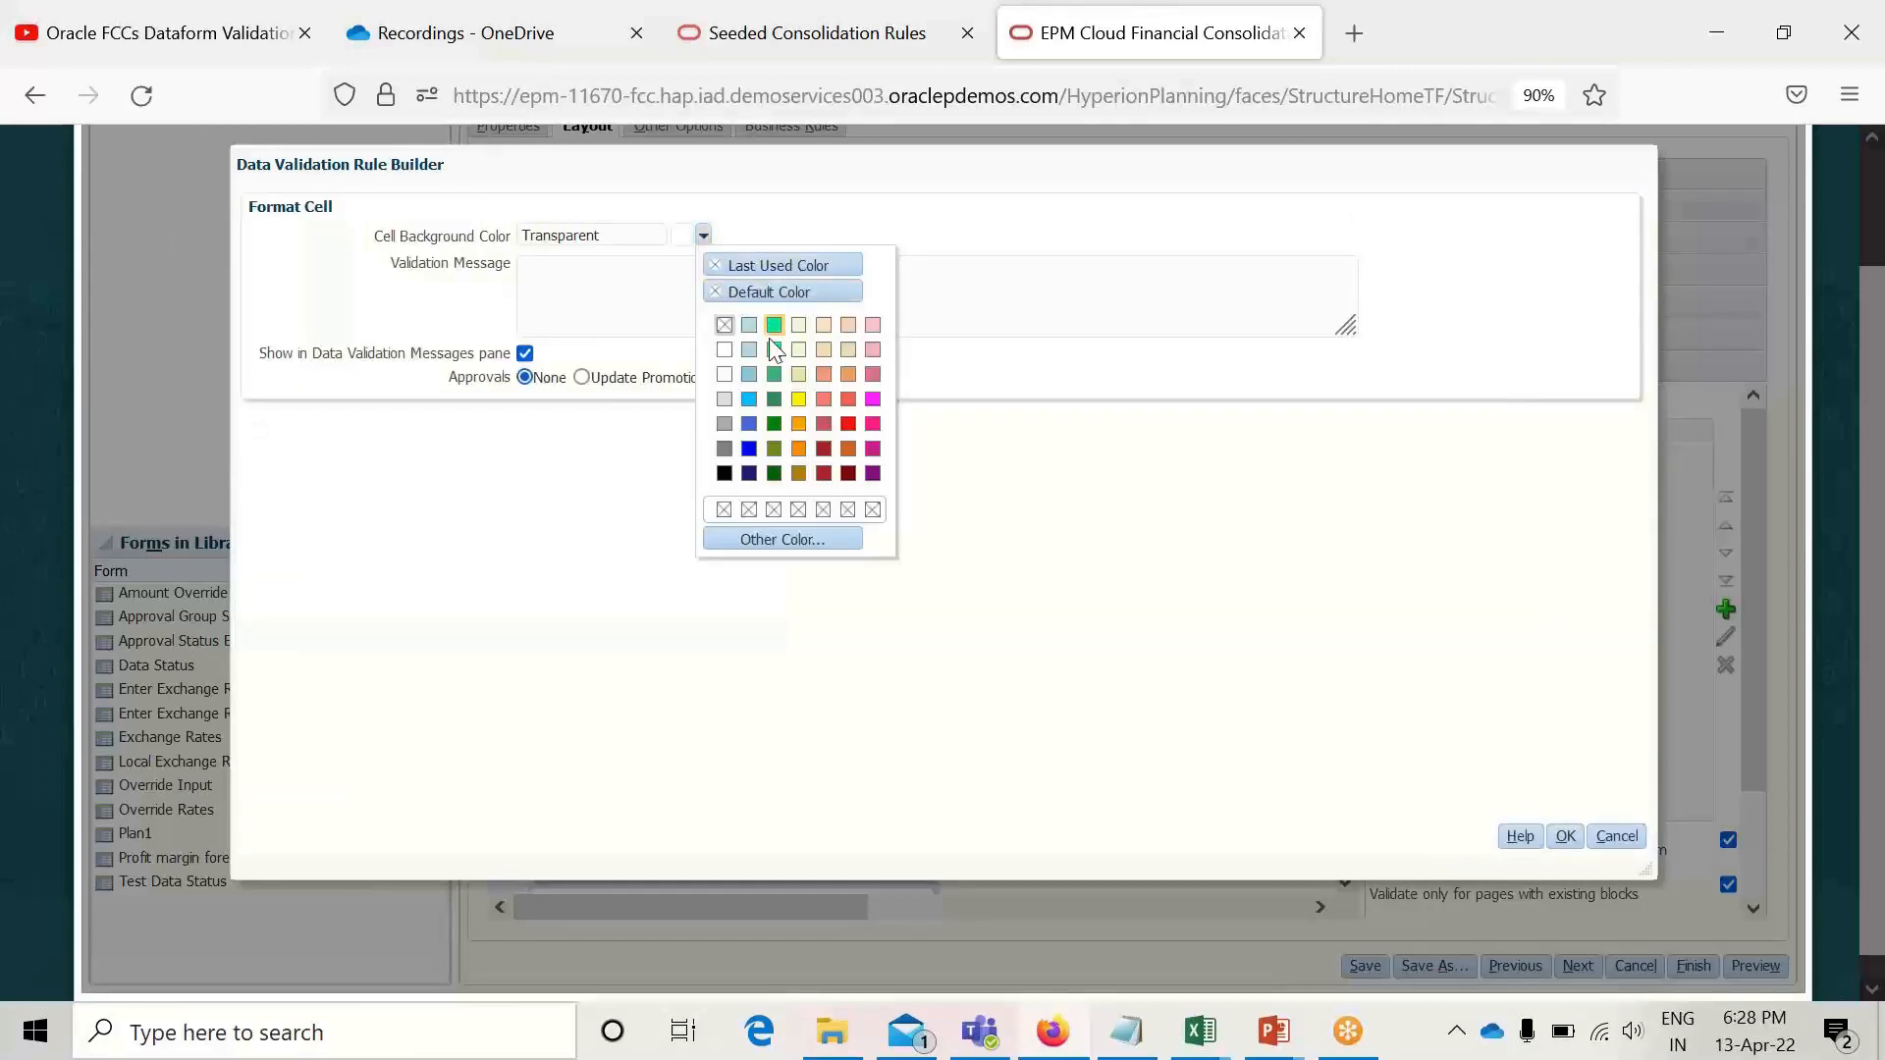
left_click(777, 371)
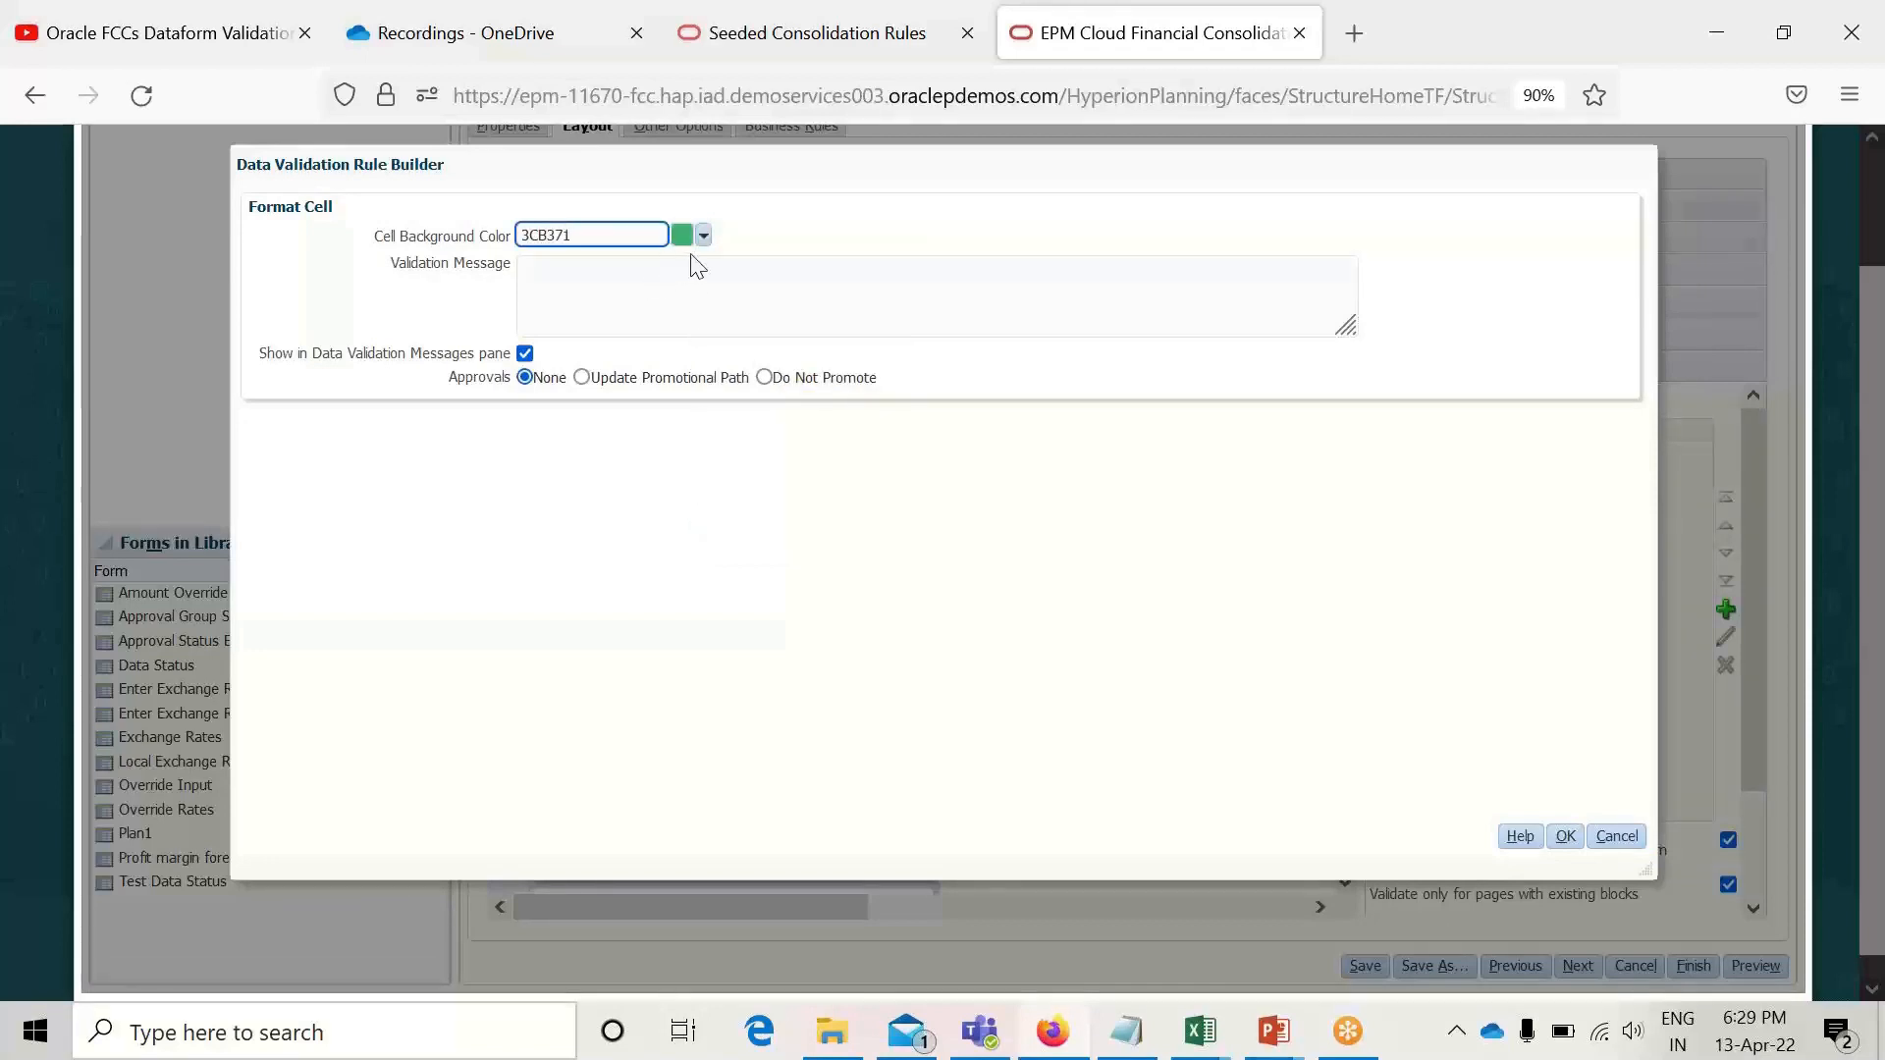
left_click(601, 278)
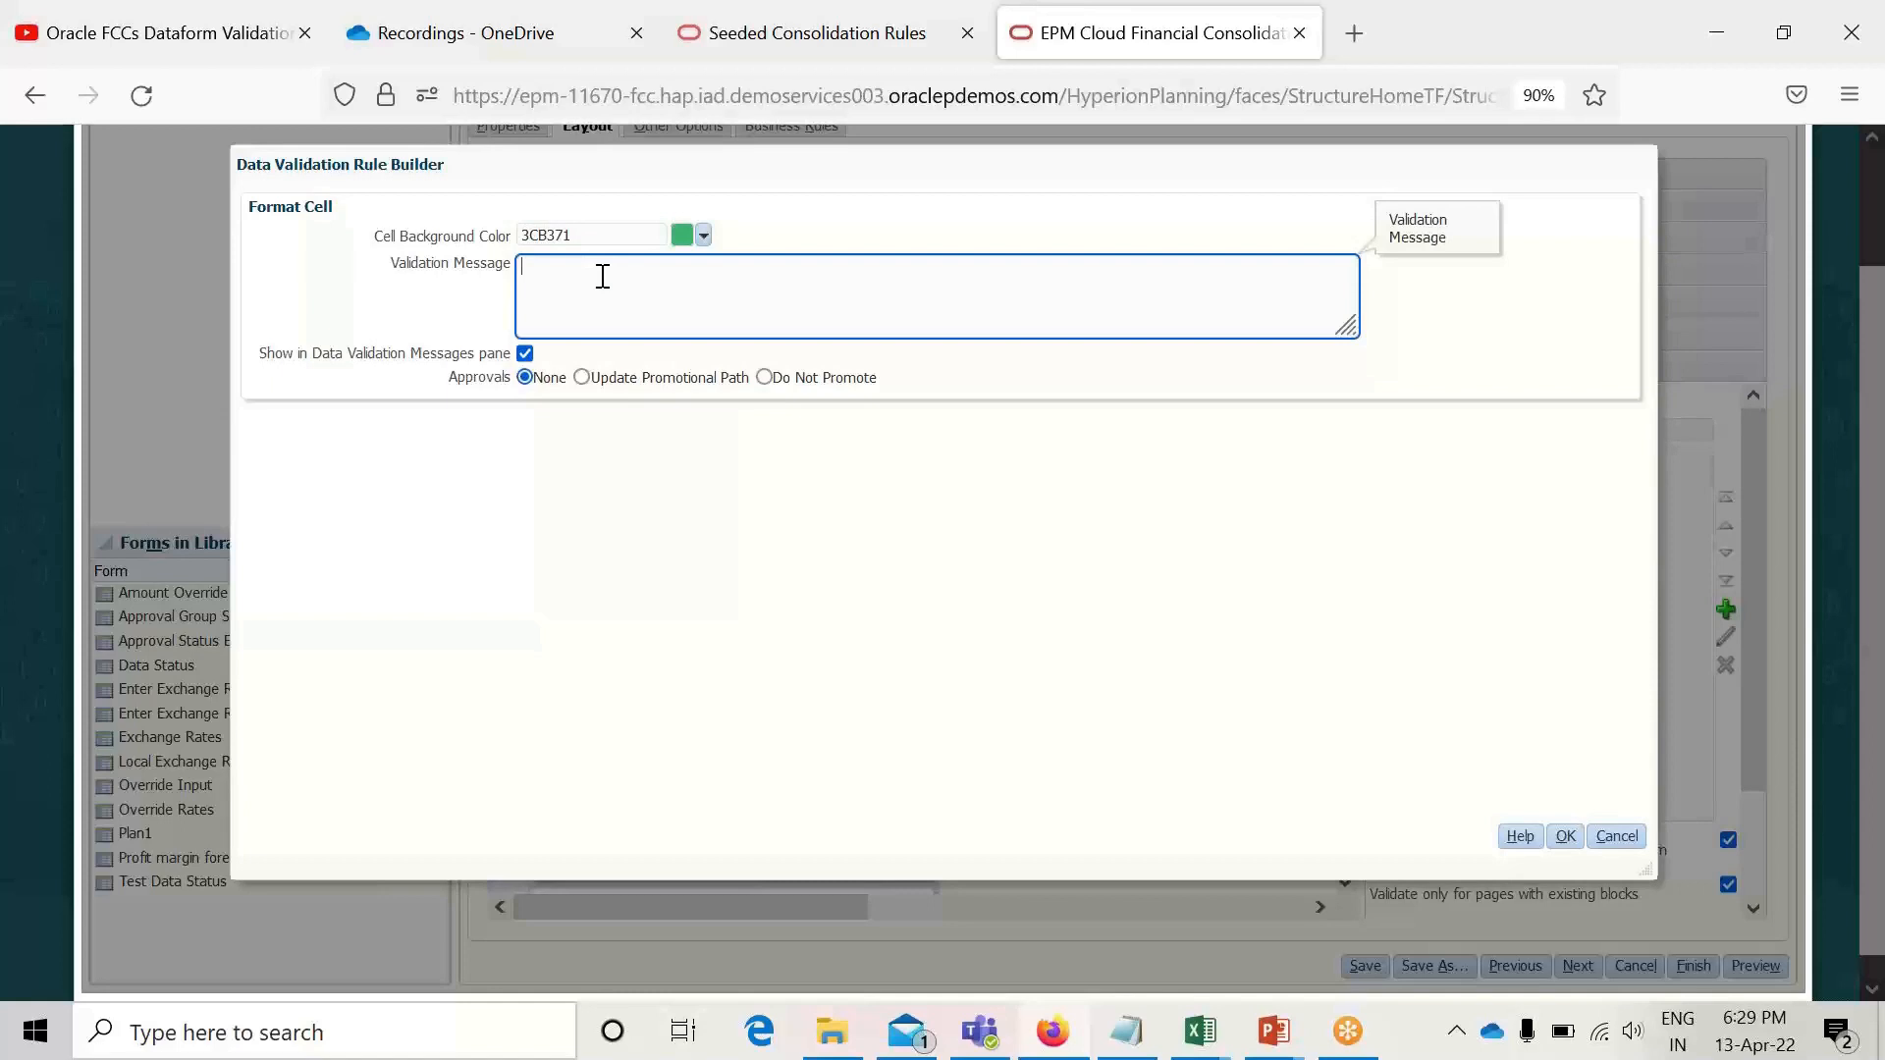
type("labor cost is in limit")
left_click(1566, 836)
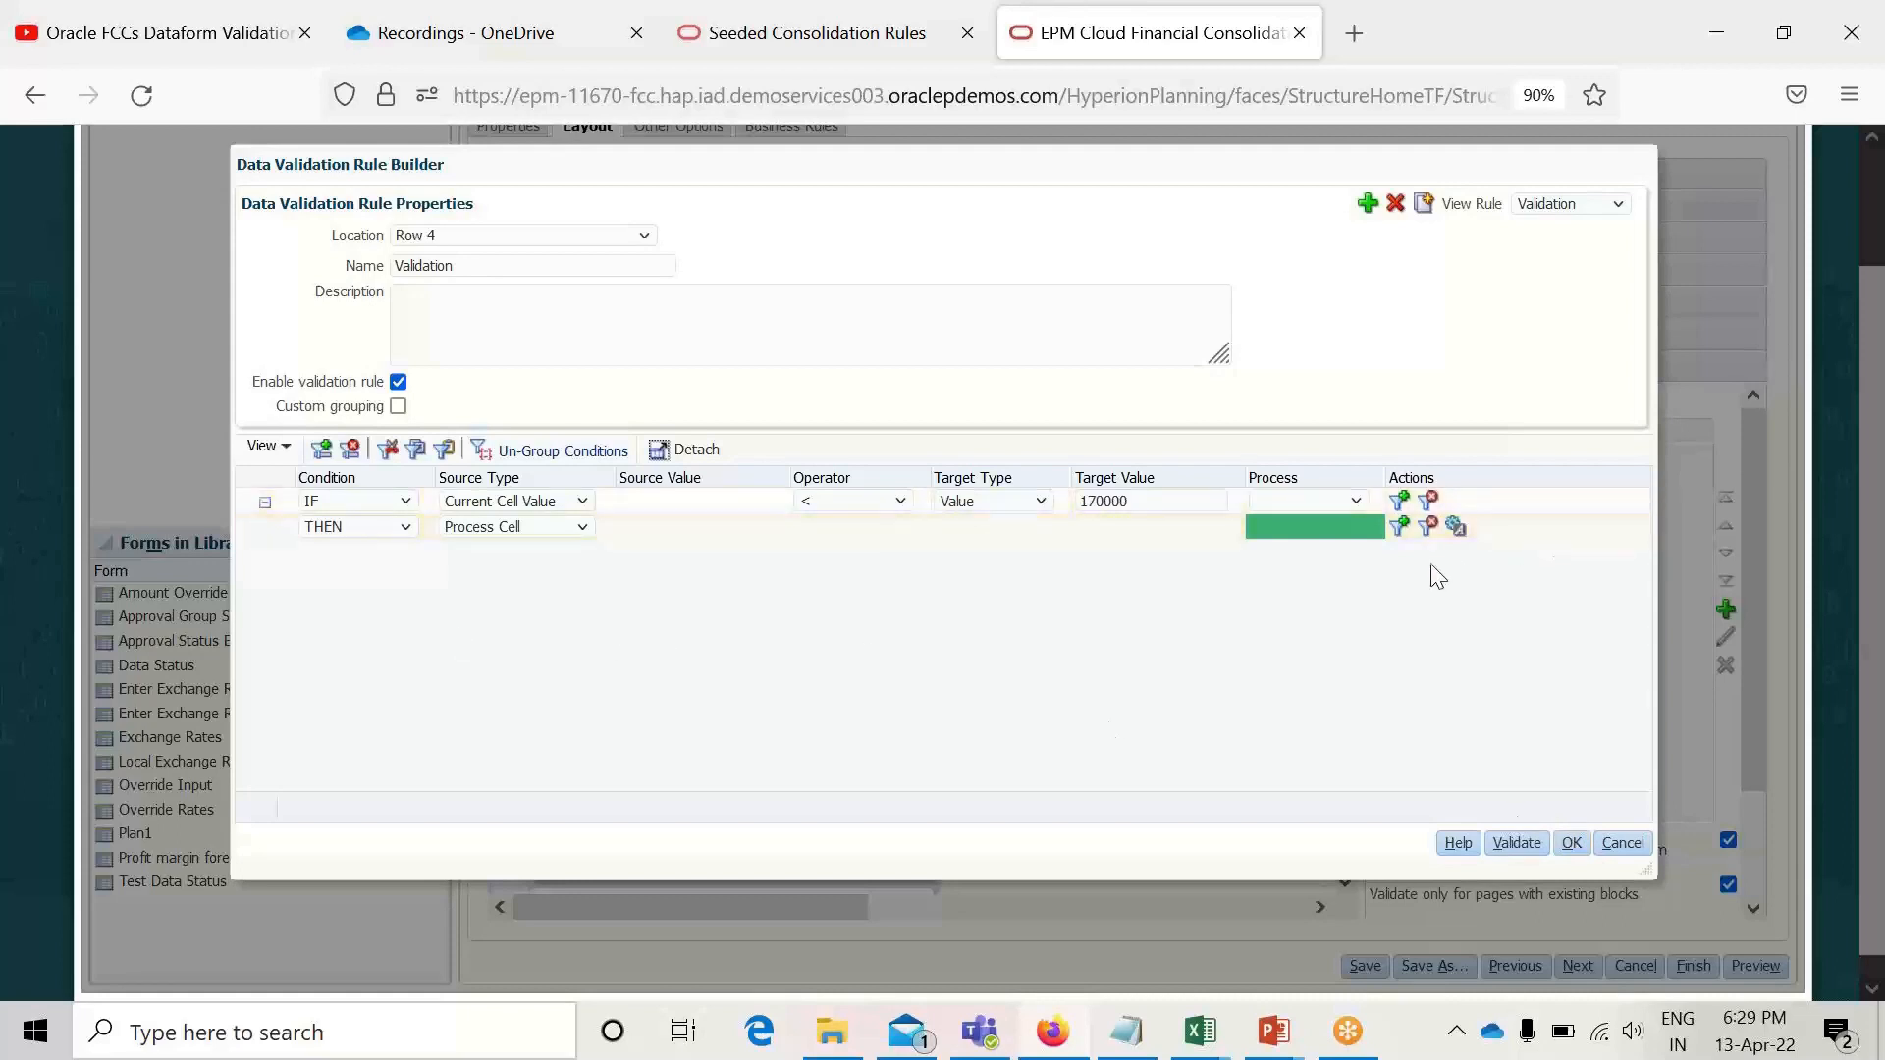
Add an ELSE condition below the THEN condition to process the cell.
left_click(1400, 528)
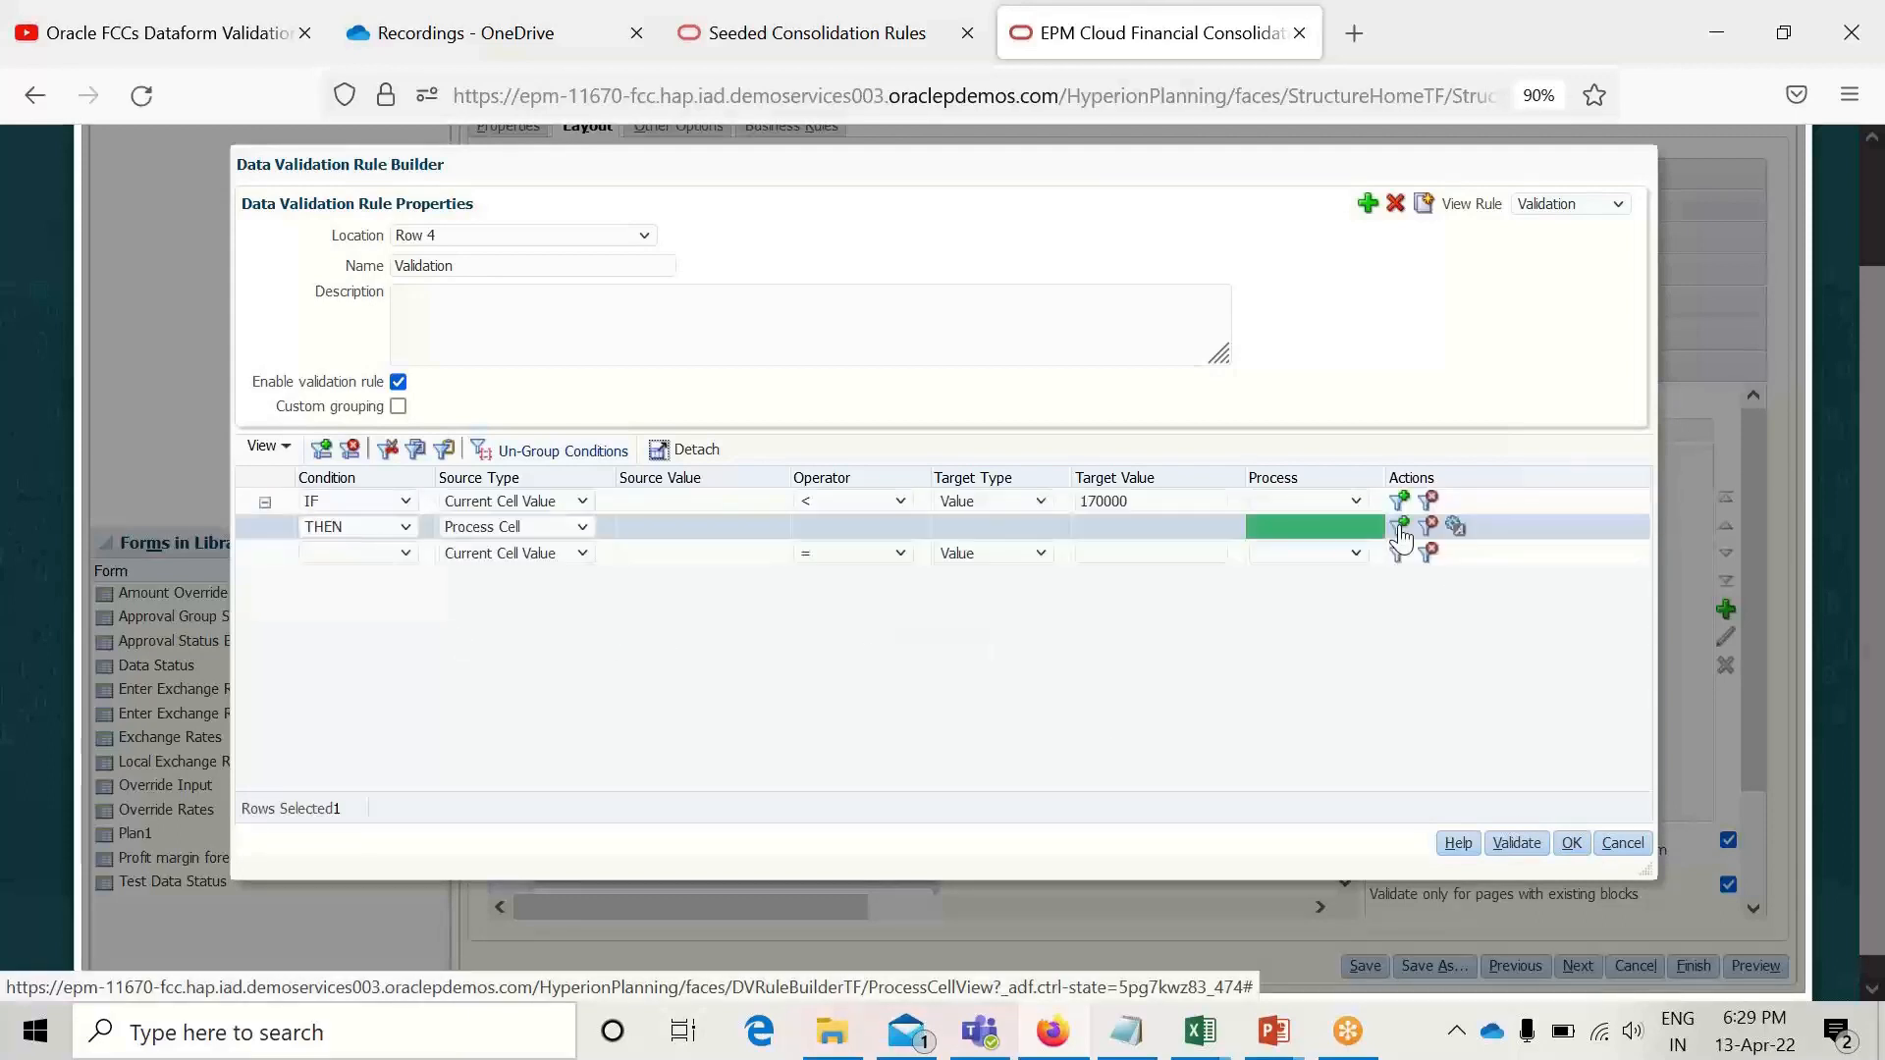
left_click(402, 554)
left_click(338, 666)
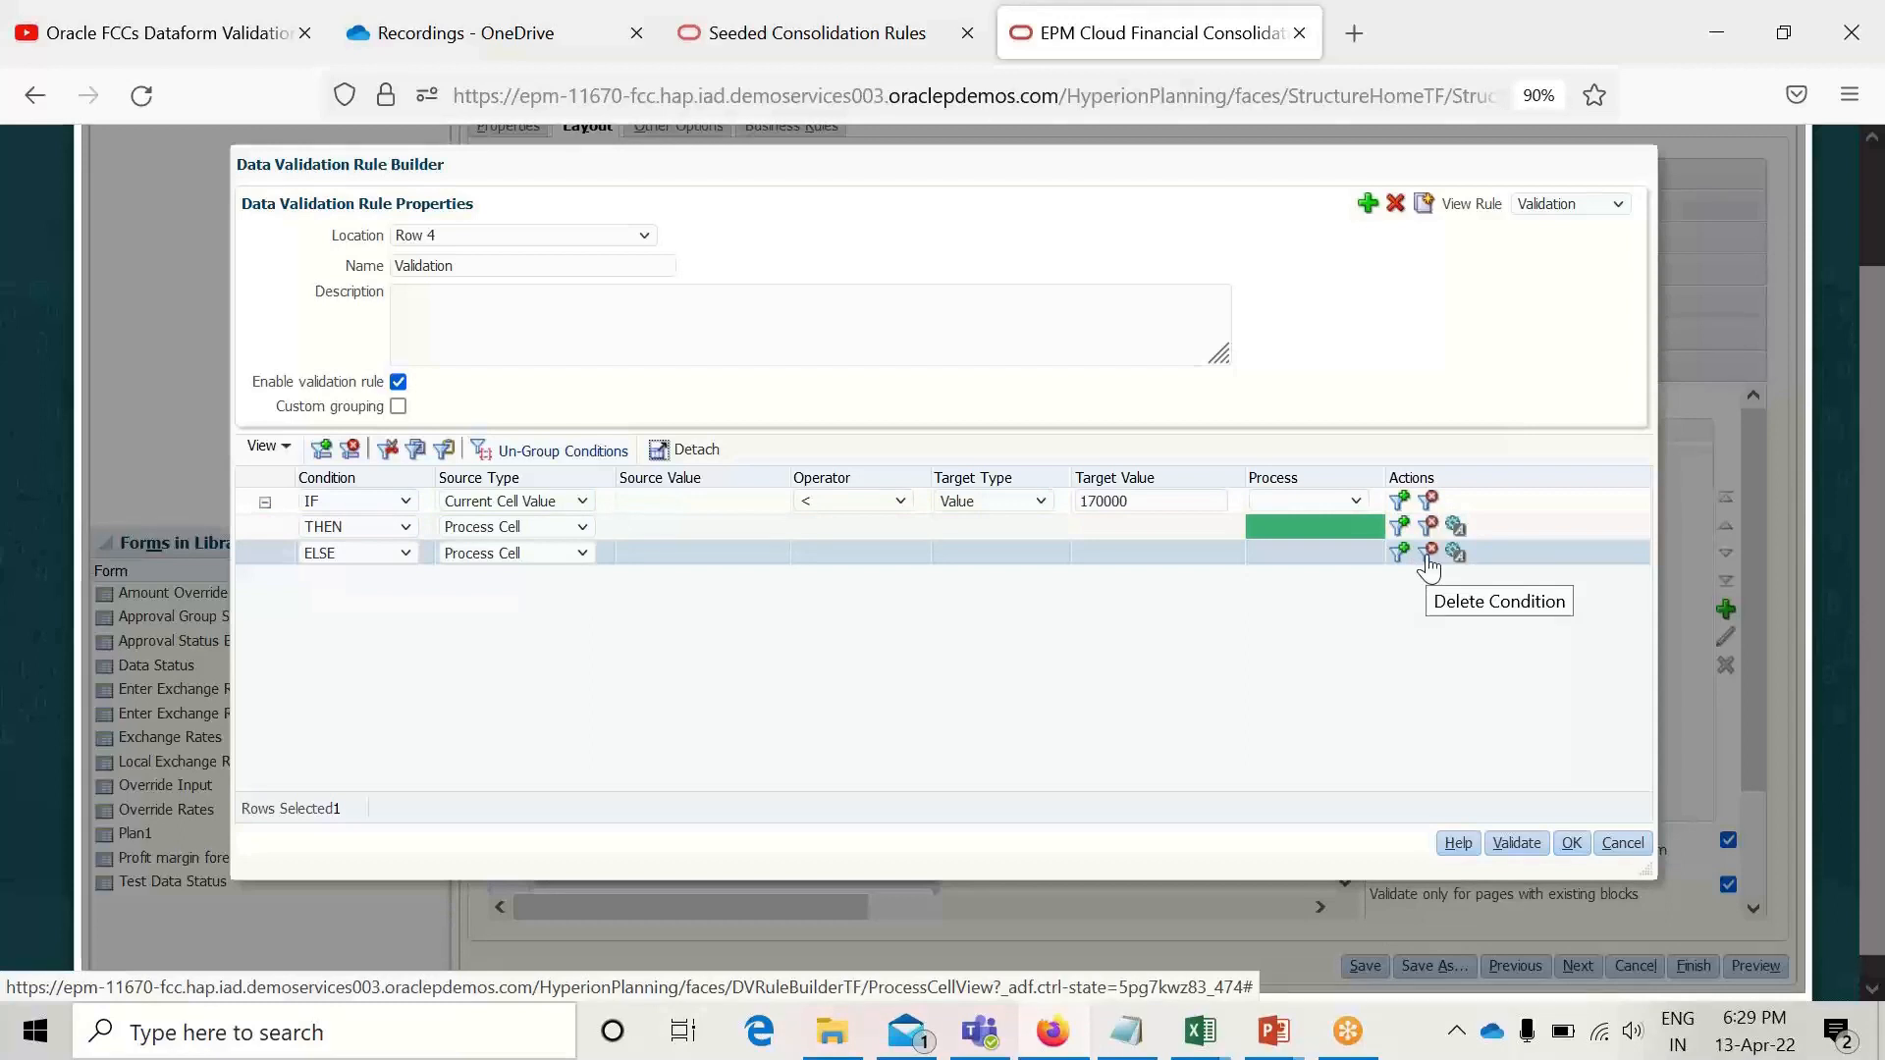
Format the ELSE condition's cell with salmon background FA8072 and the validation message "labor cost exceeding the limit".
left_click(1456, 554)
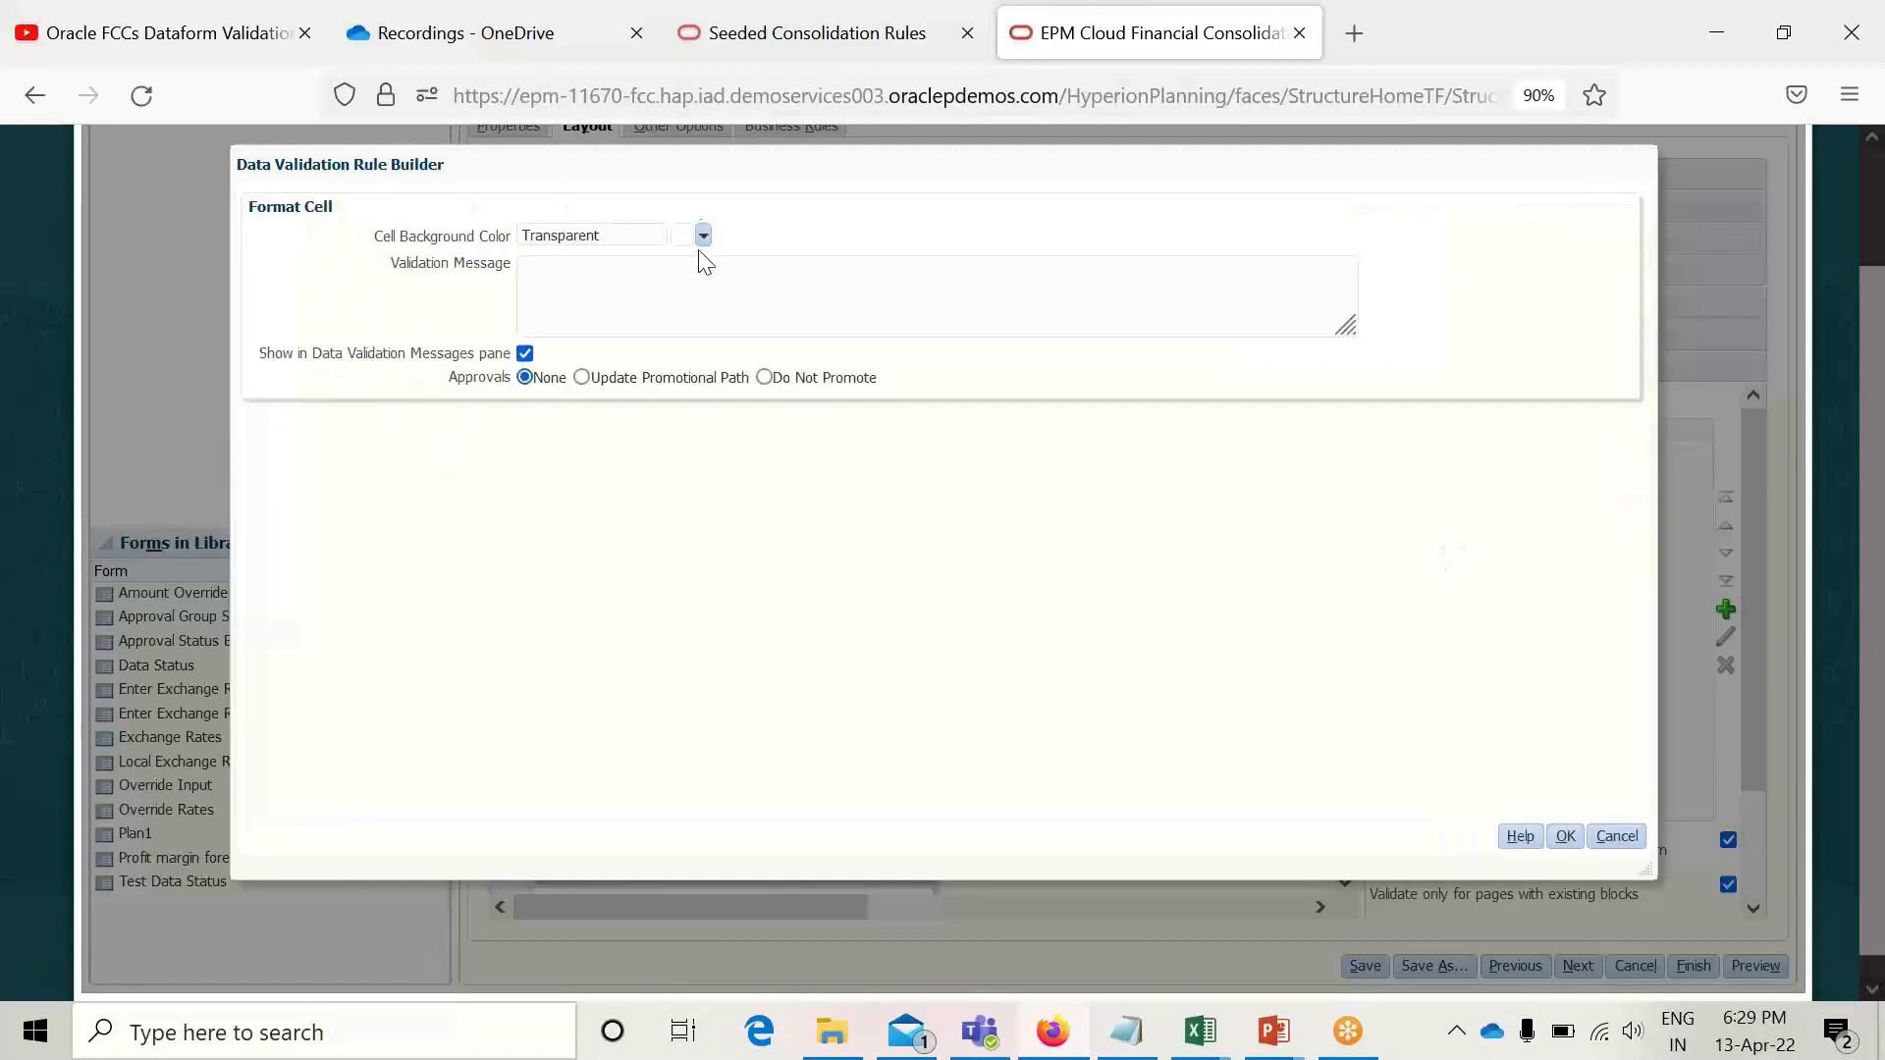
left_click(703, 236)
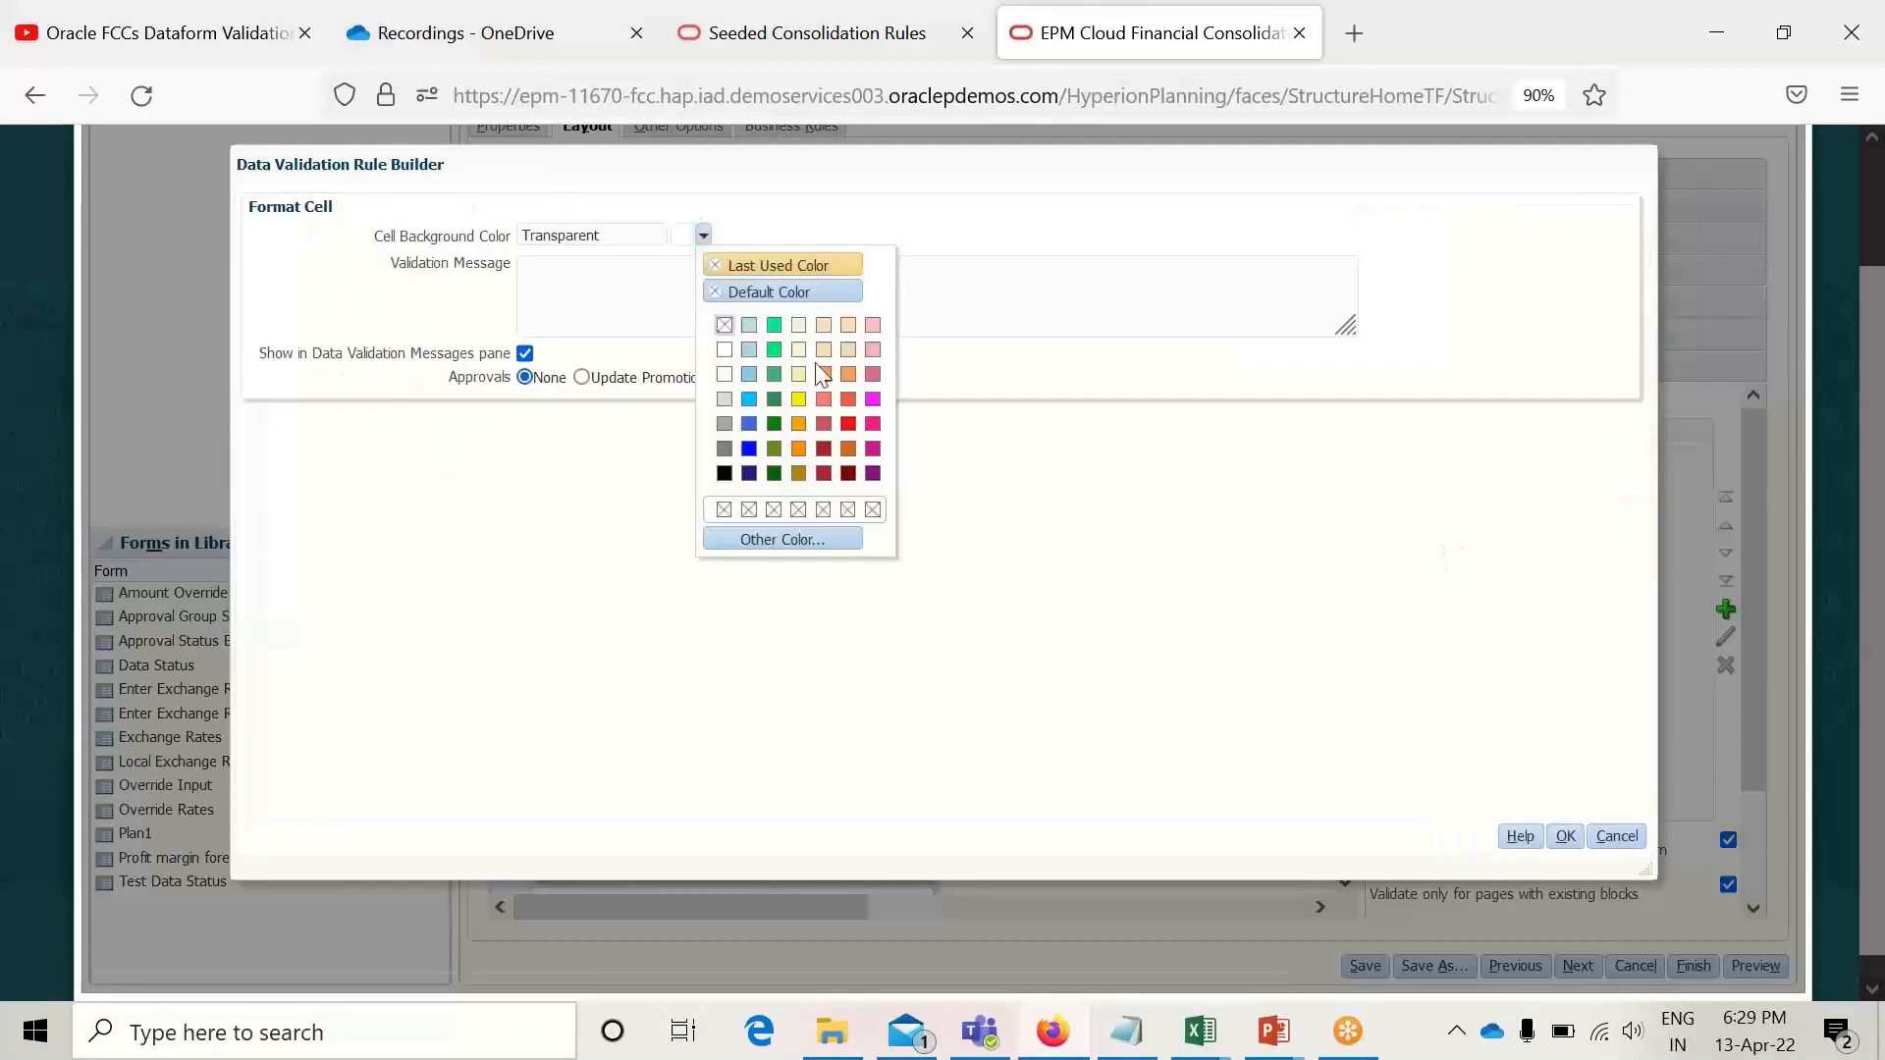
left_click(823, 399)
left_click(555, 279)
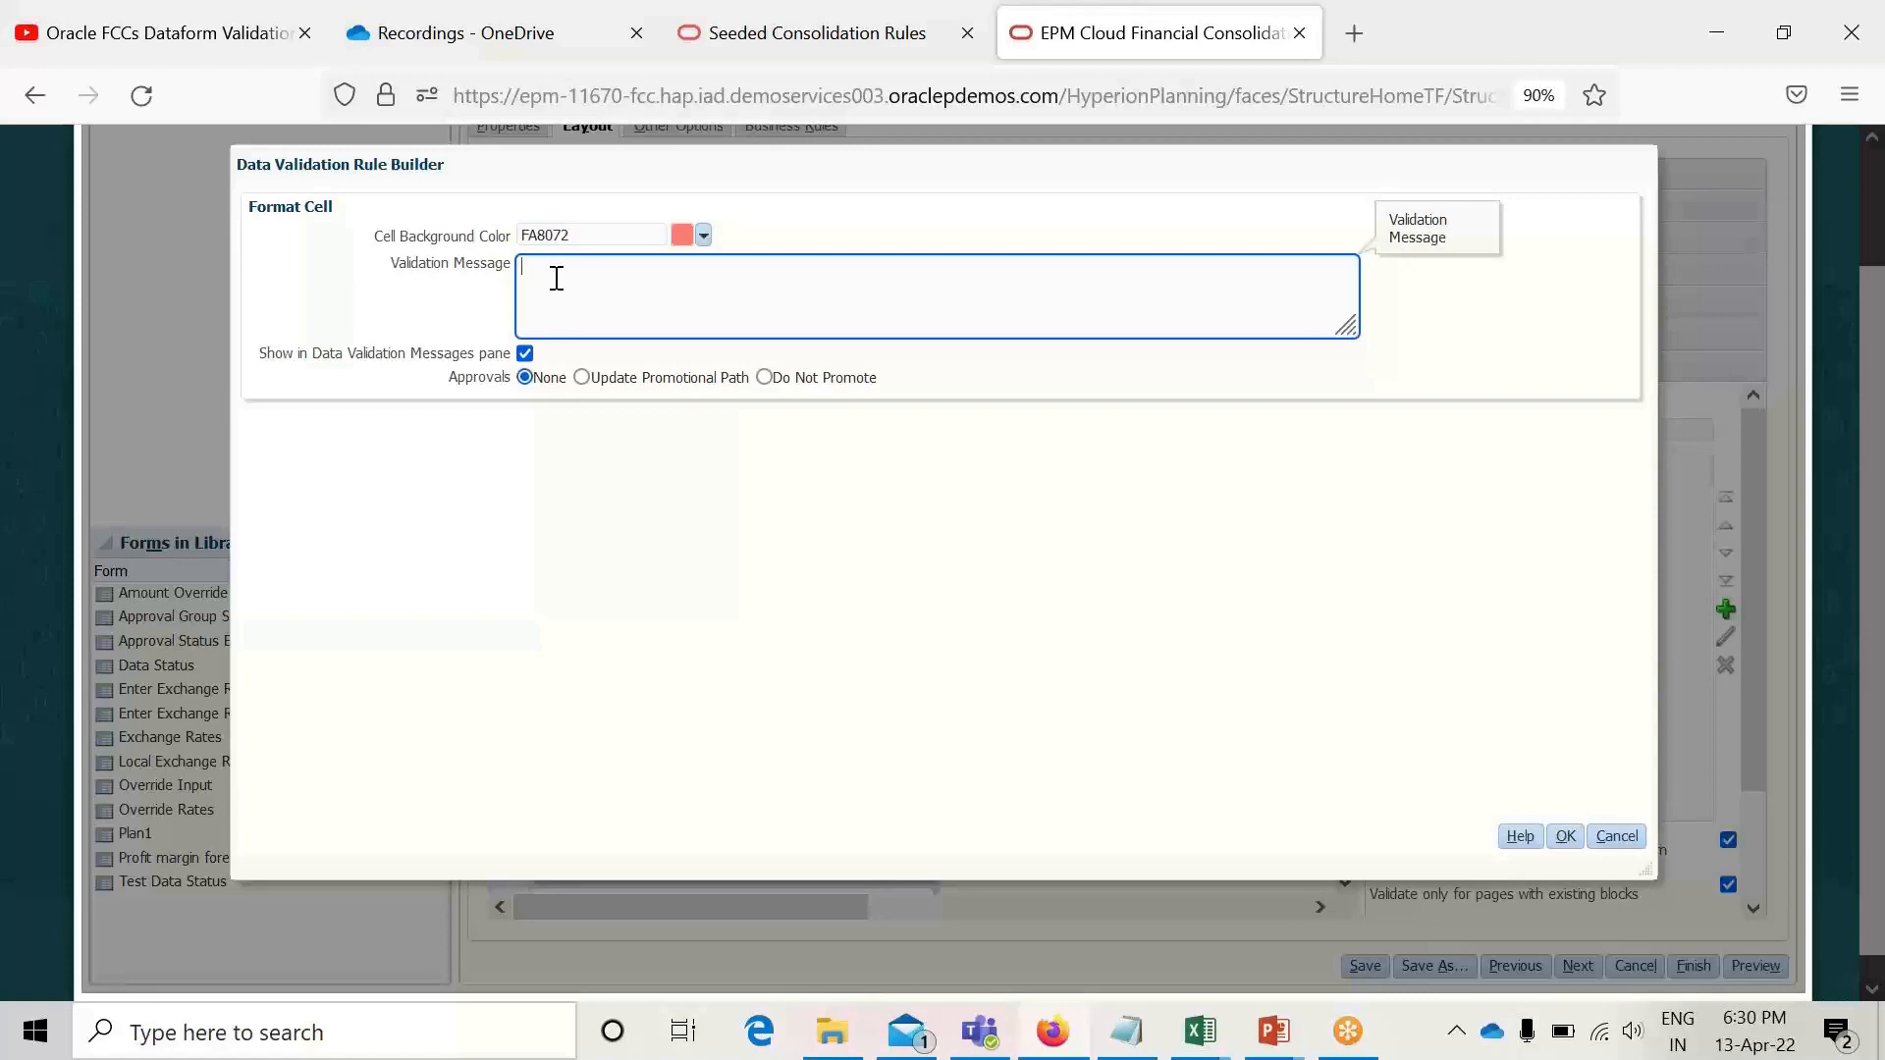
type("labor cost exceeding the limit")
left_click(1566, 838)
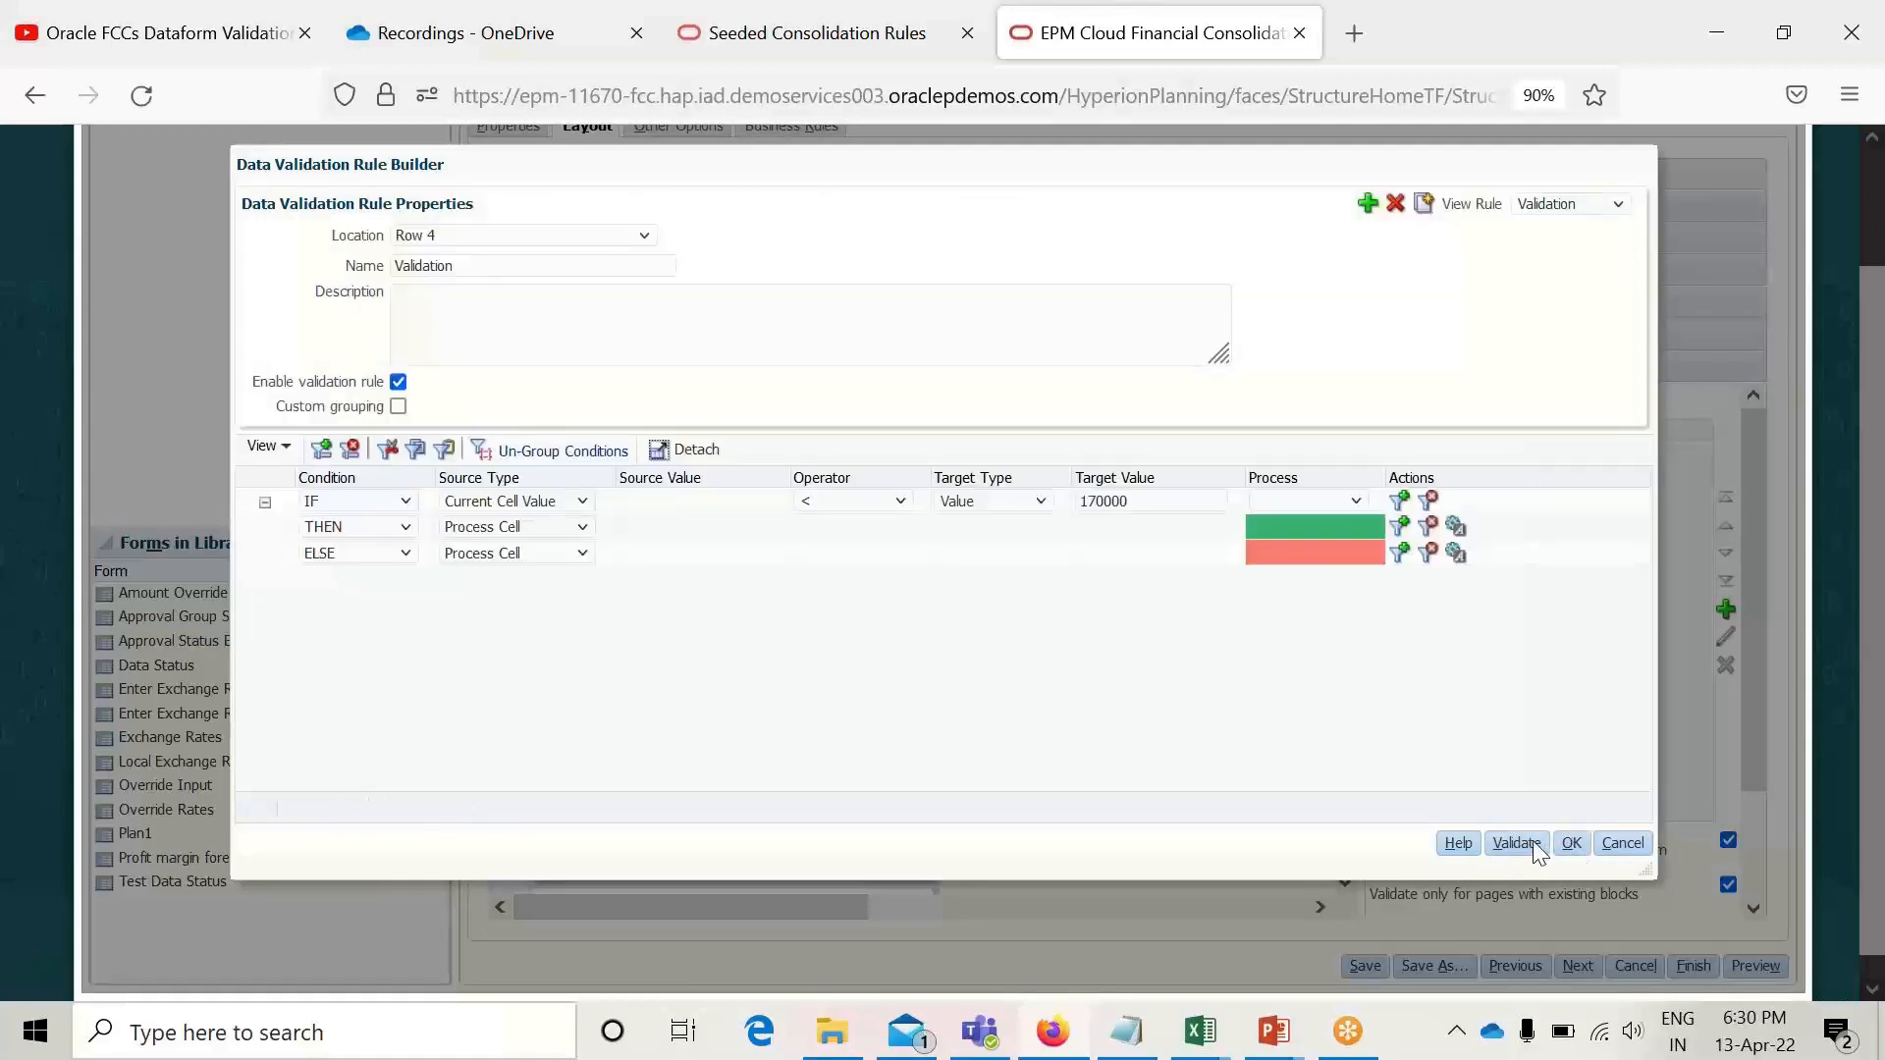
Validate and accept the completed rule, and save the Profit margin forecast form.
left_click(1533, 841)
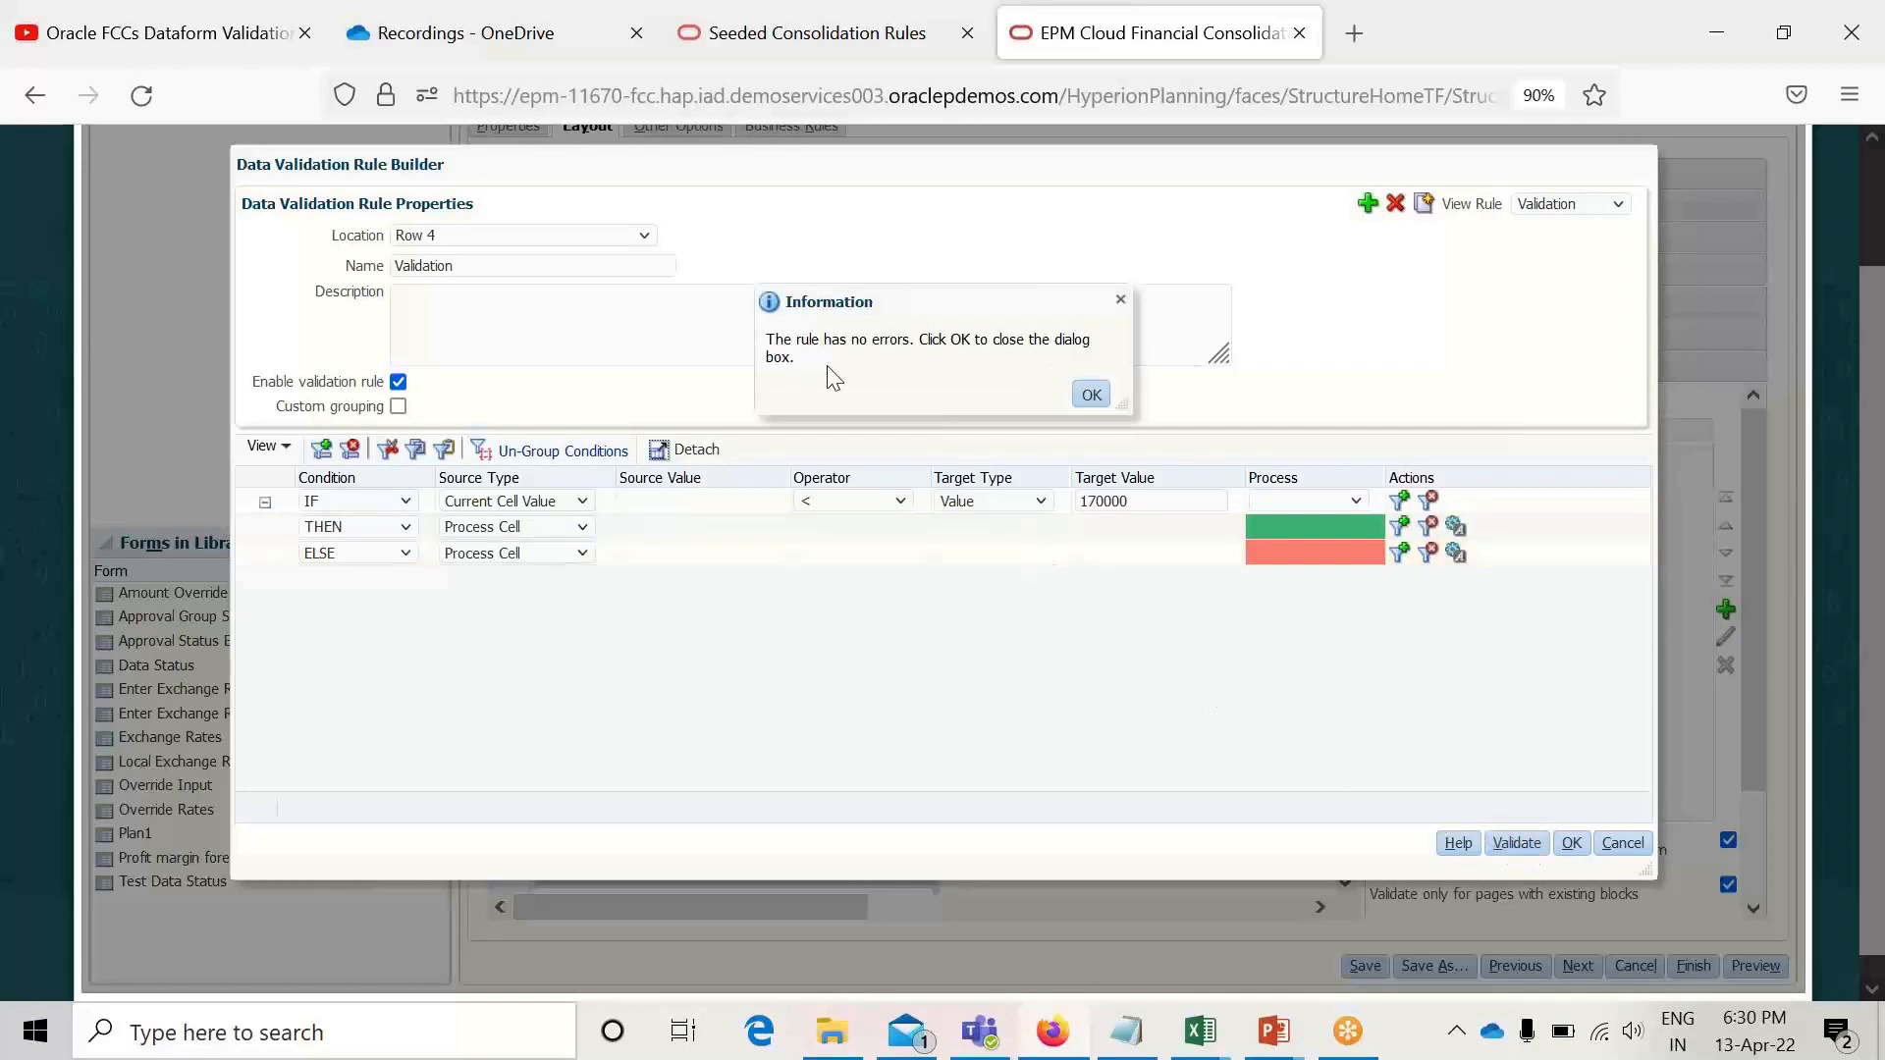
left_click(1092, 396)
left_click(1572, 844)
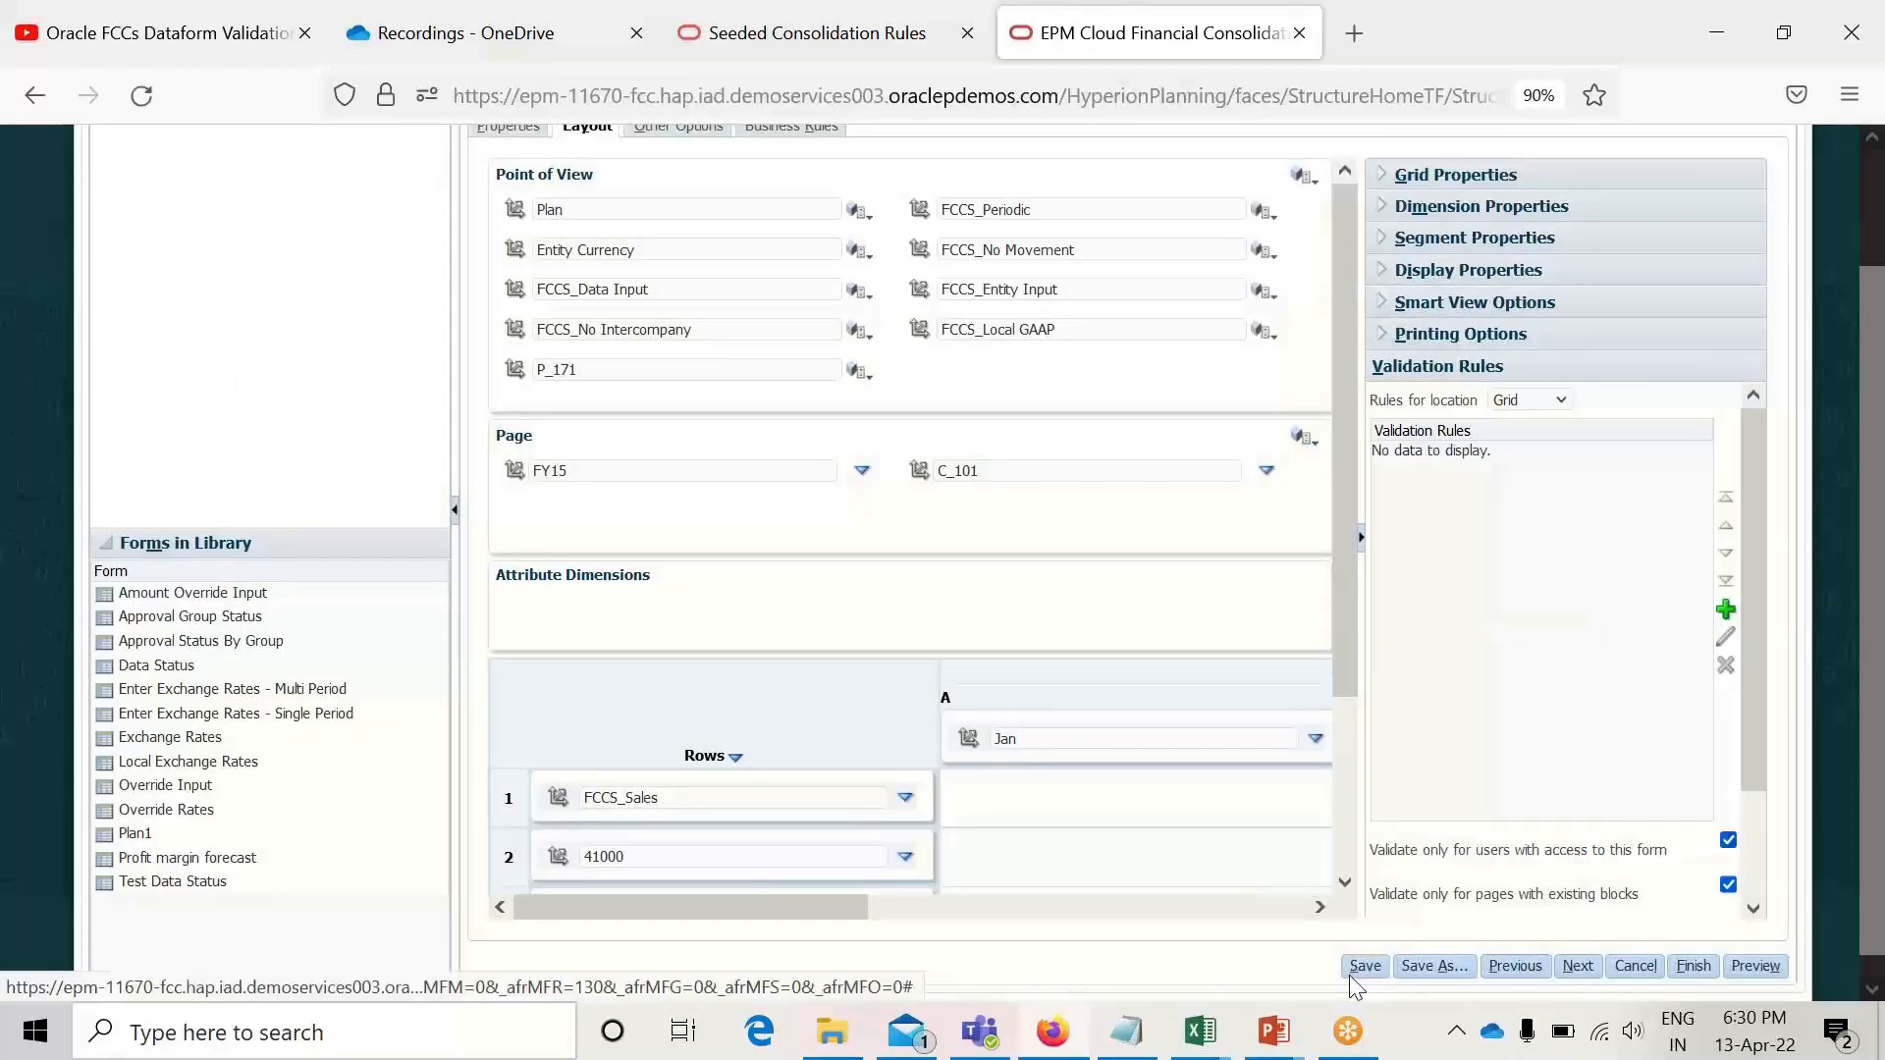
left_click(1364, 967)
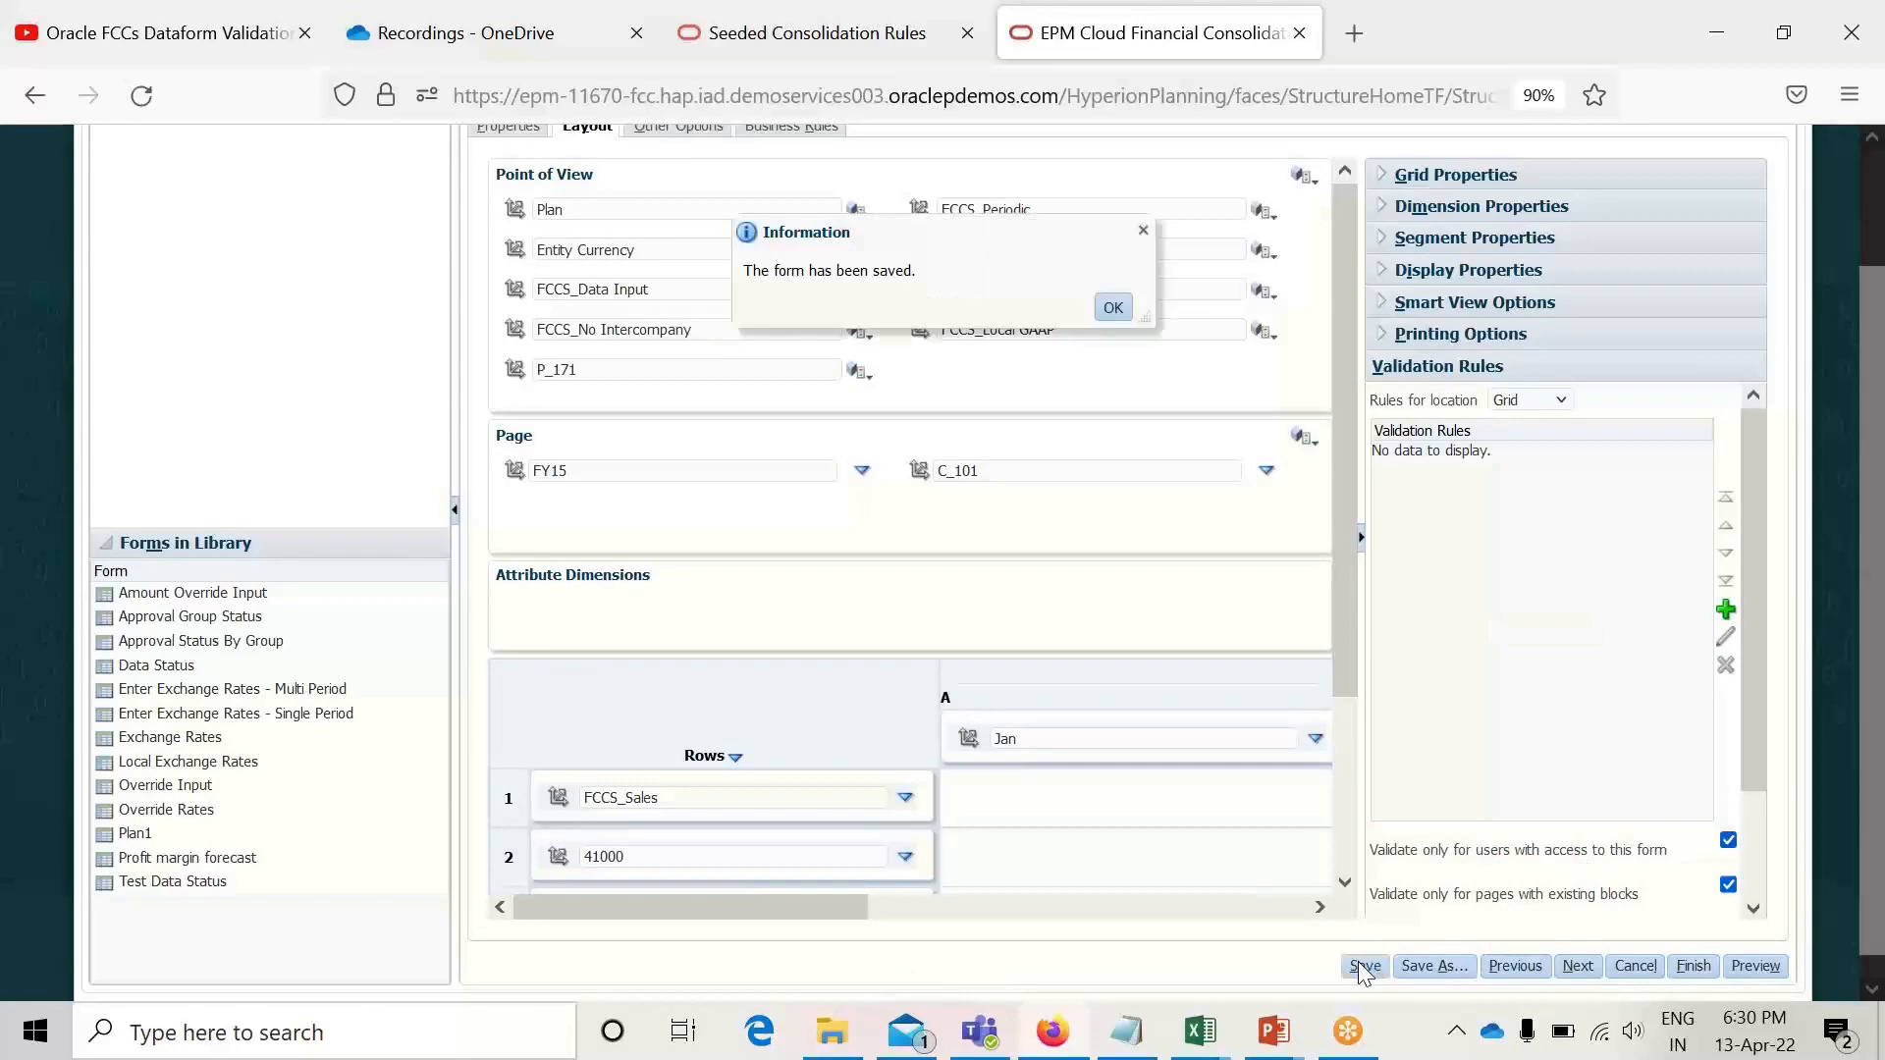
left_click(1115, 308)
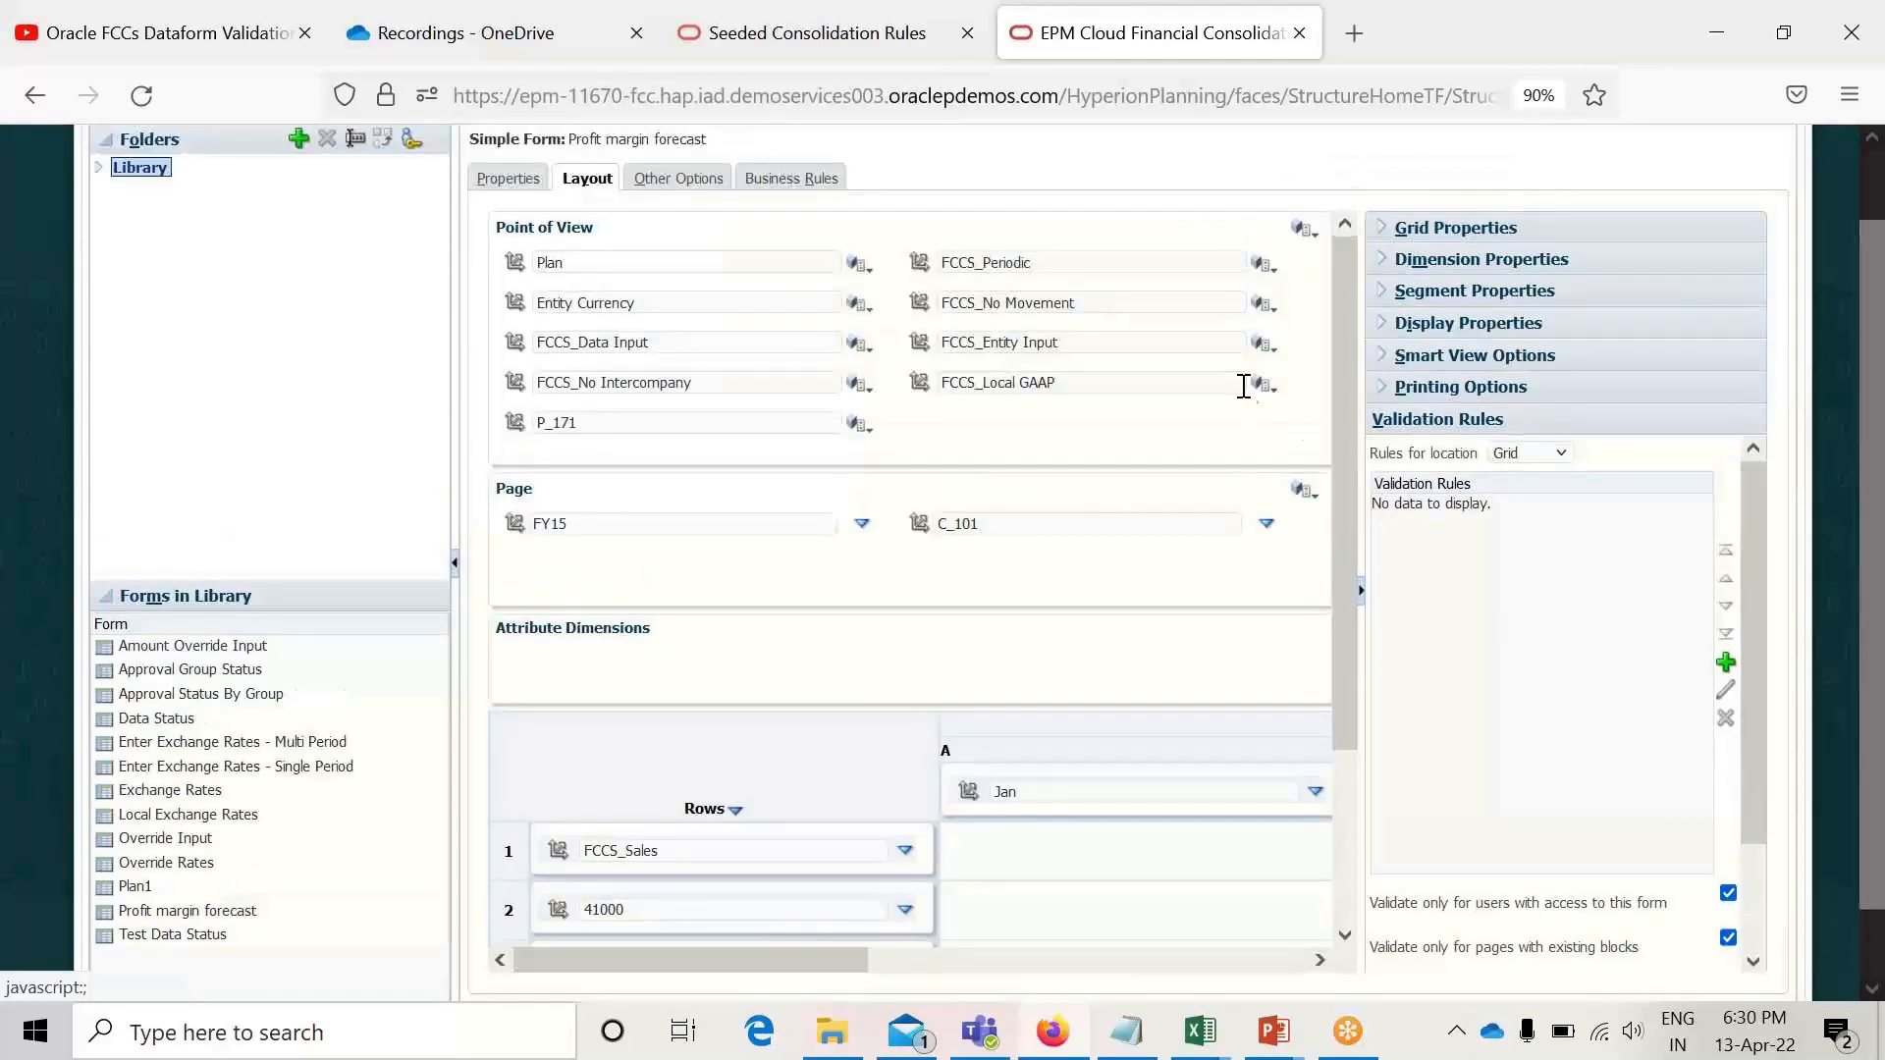
Preview the form and examine the cell colors and validation messages in the Labor Burden Cost row for January to March.
scroll(1870, 889, "down", 2)
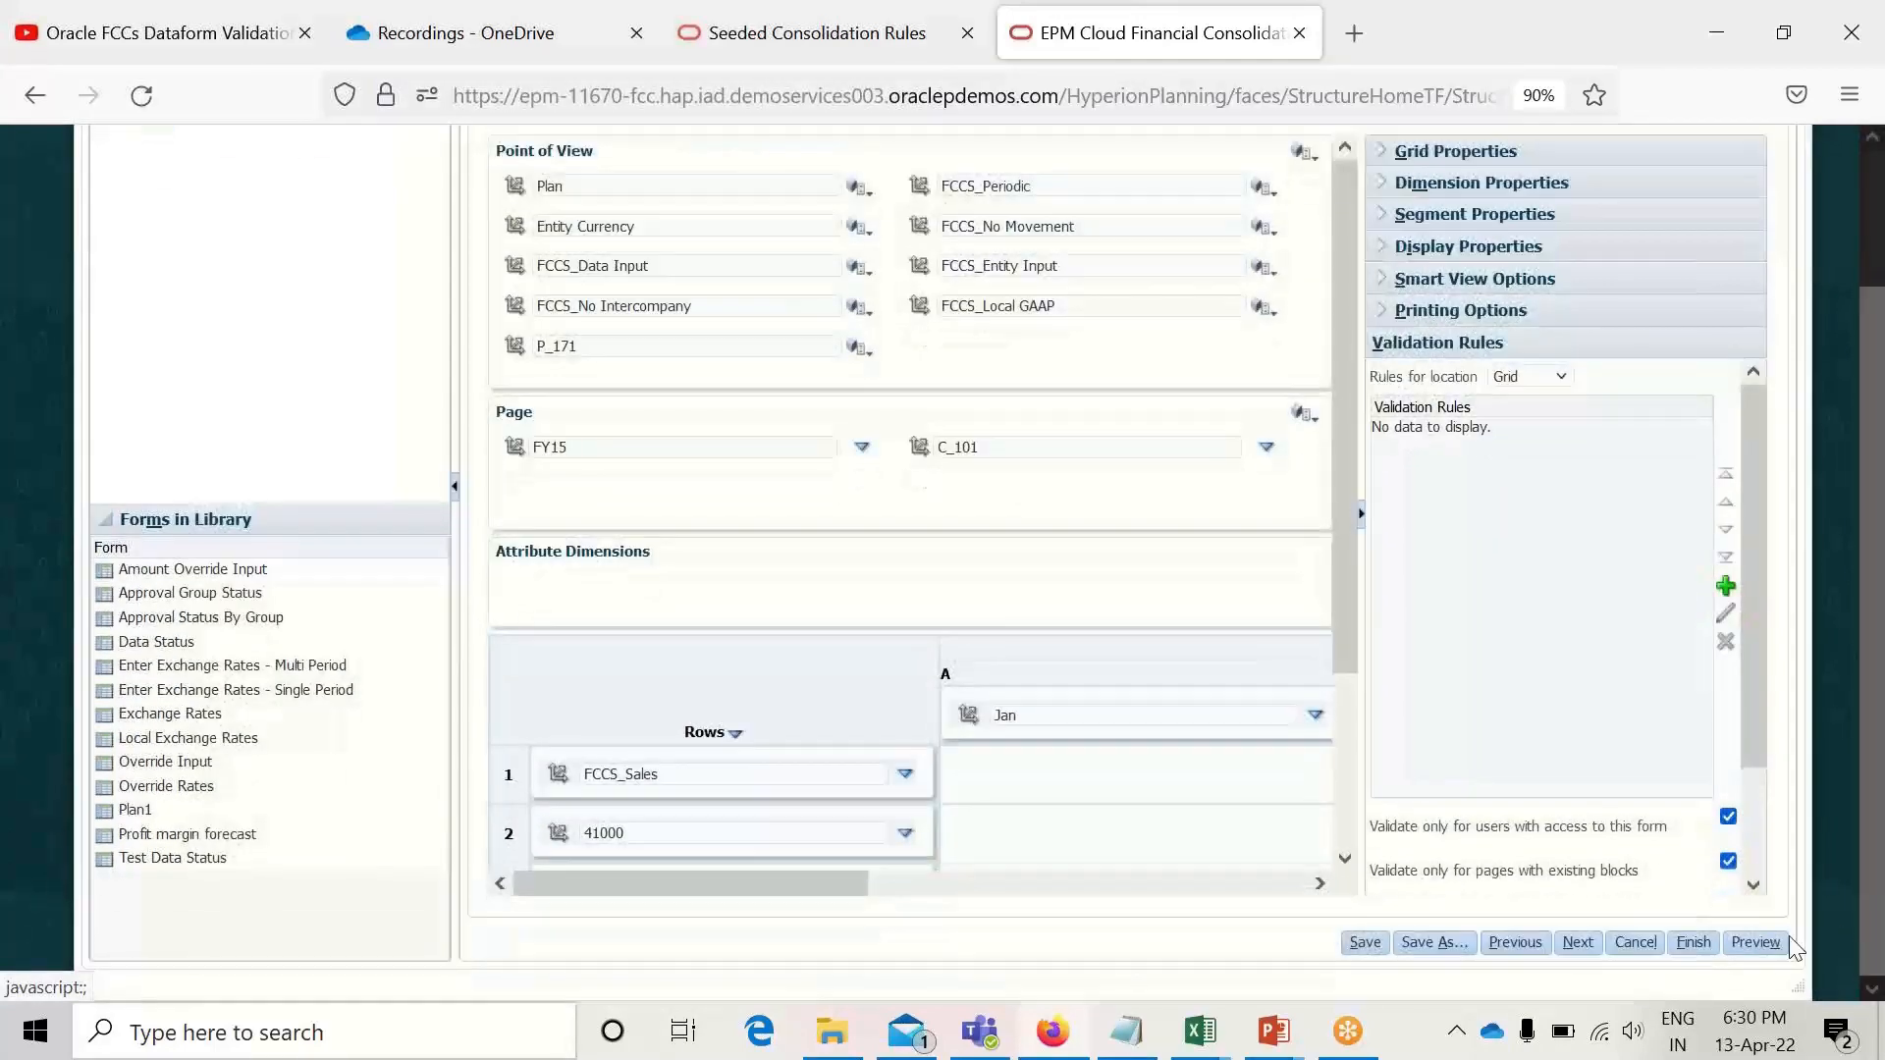
left_click(1756, 943)
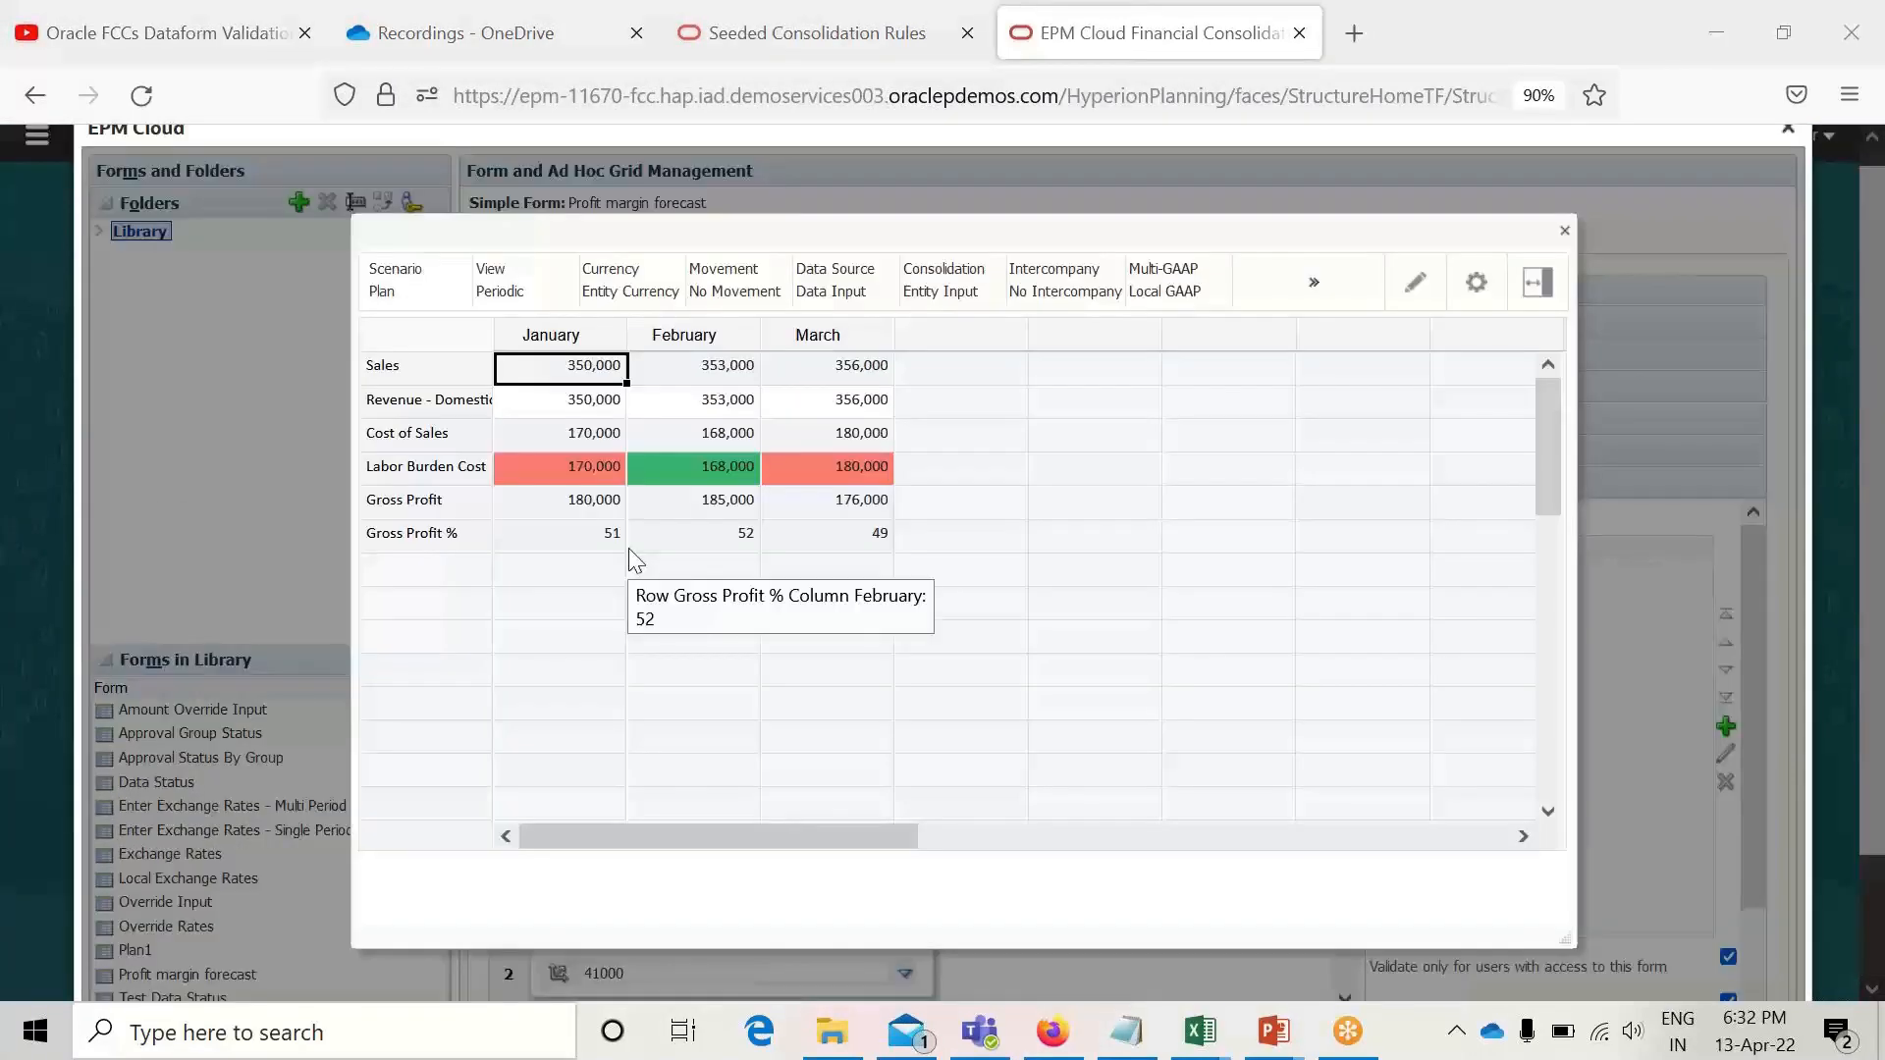
mouse_move(601, 478)
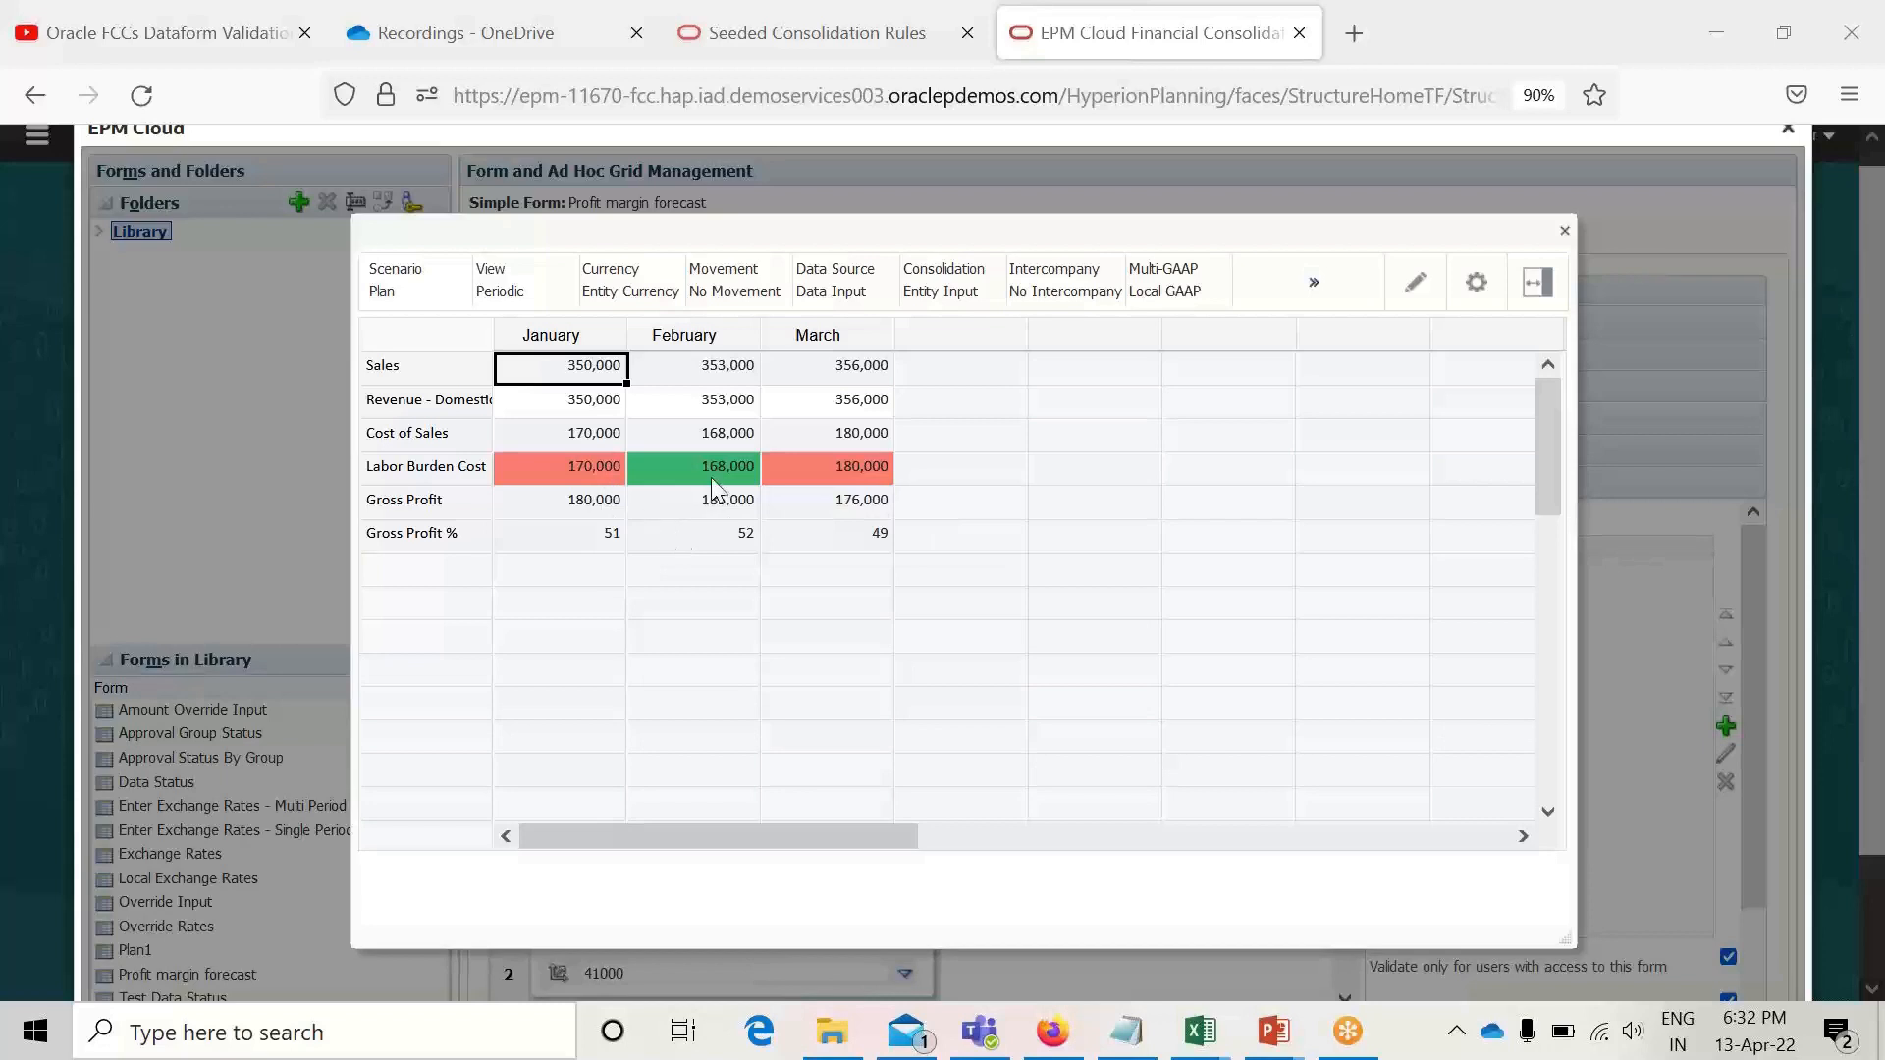
mouse_move(719, 481)
mouse_move(859, 476)
mouse_move(876, 469)
mouse_move(598, 473)
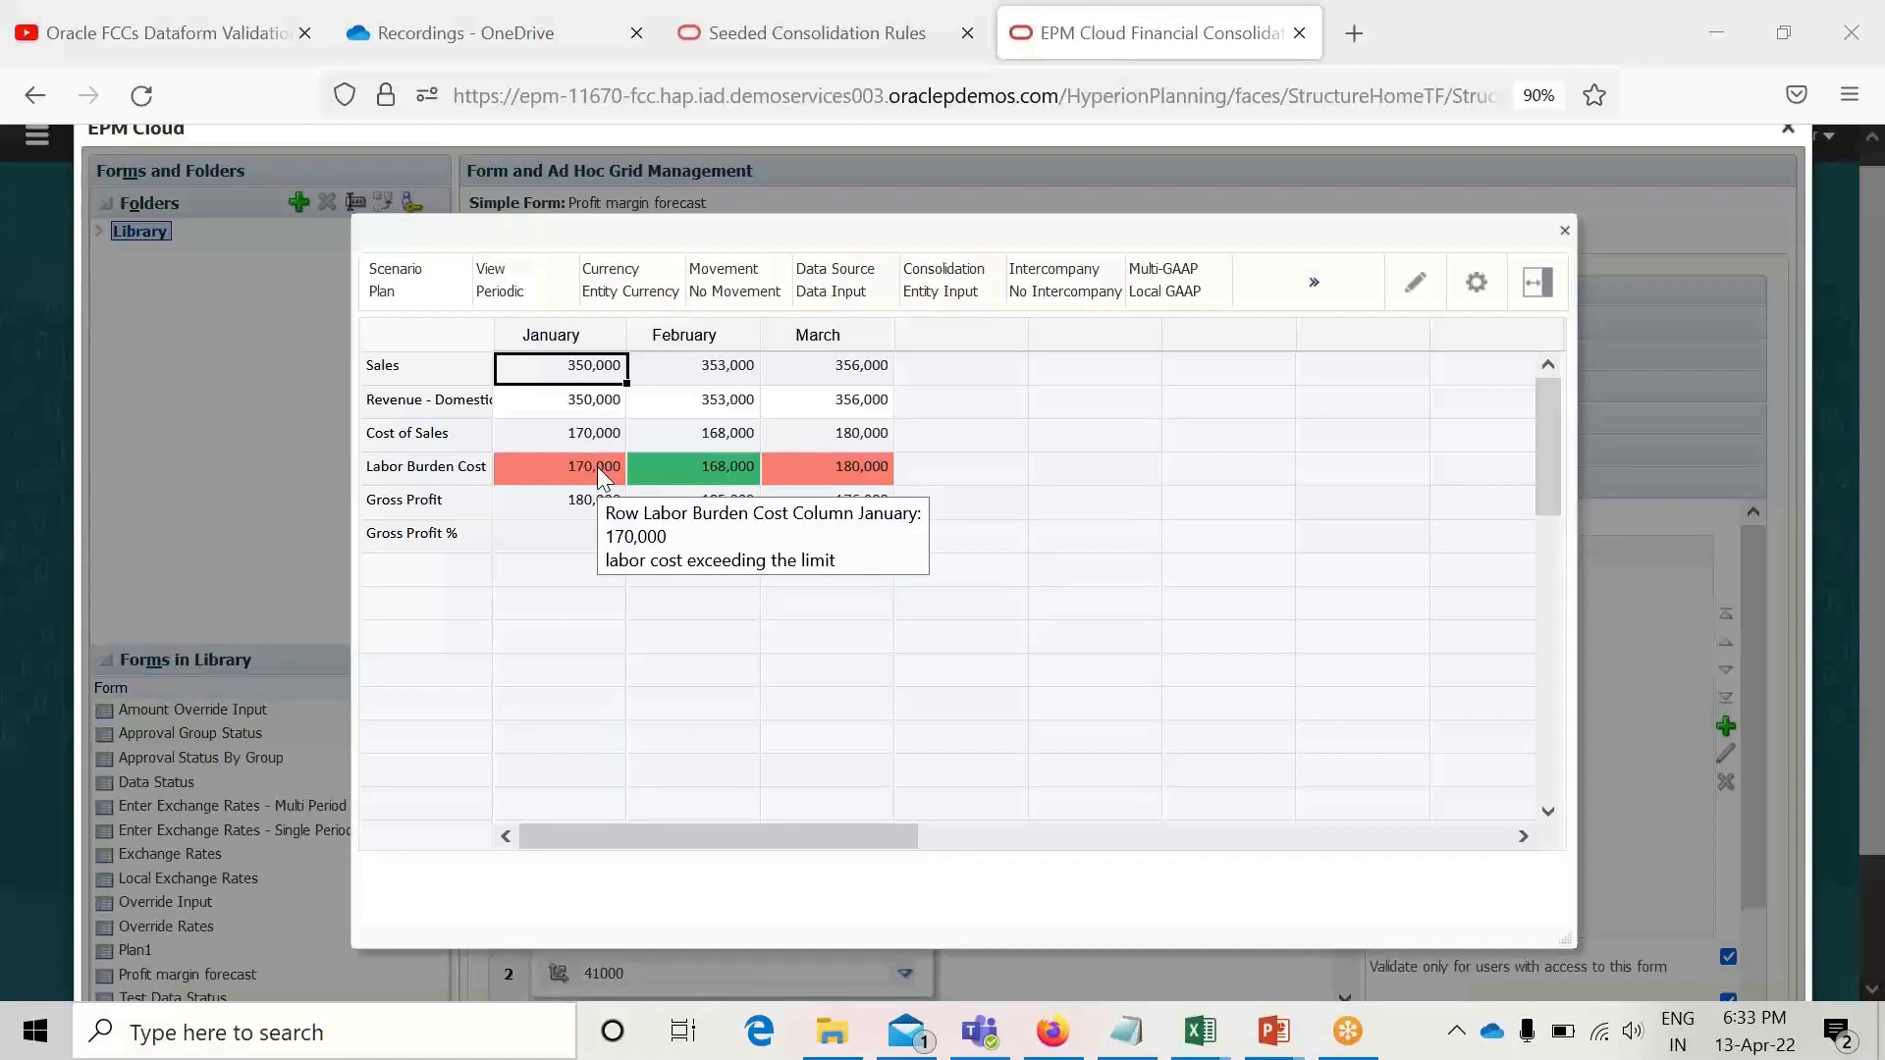
mouse_move(693, 461)
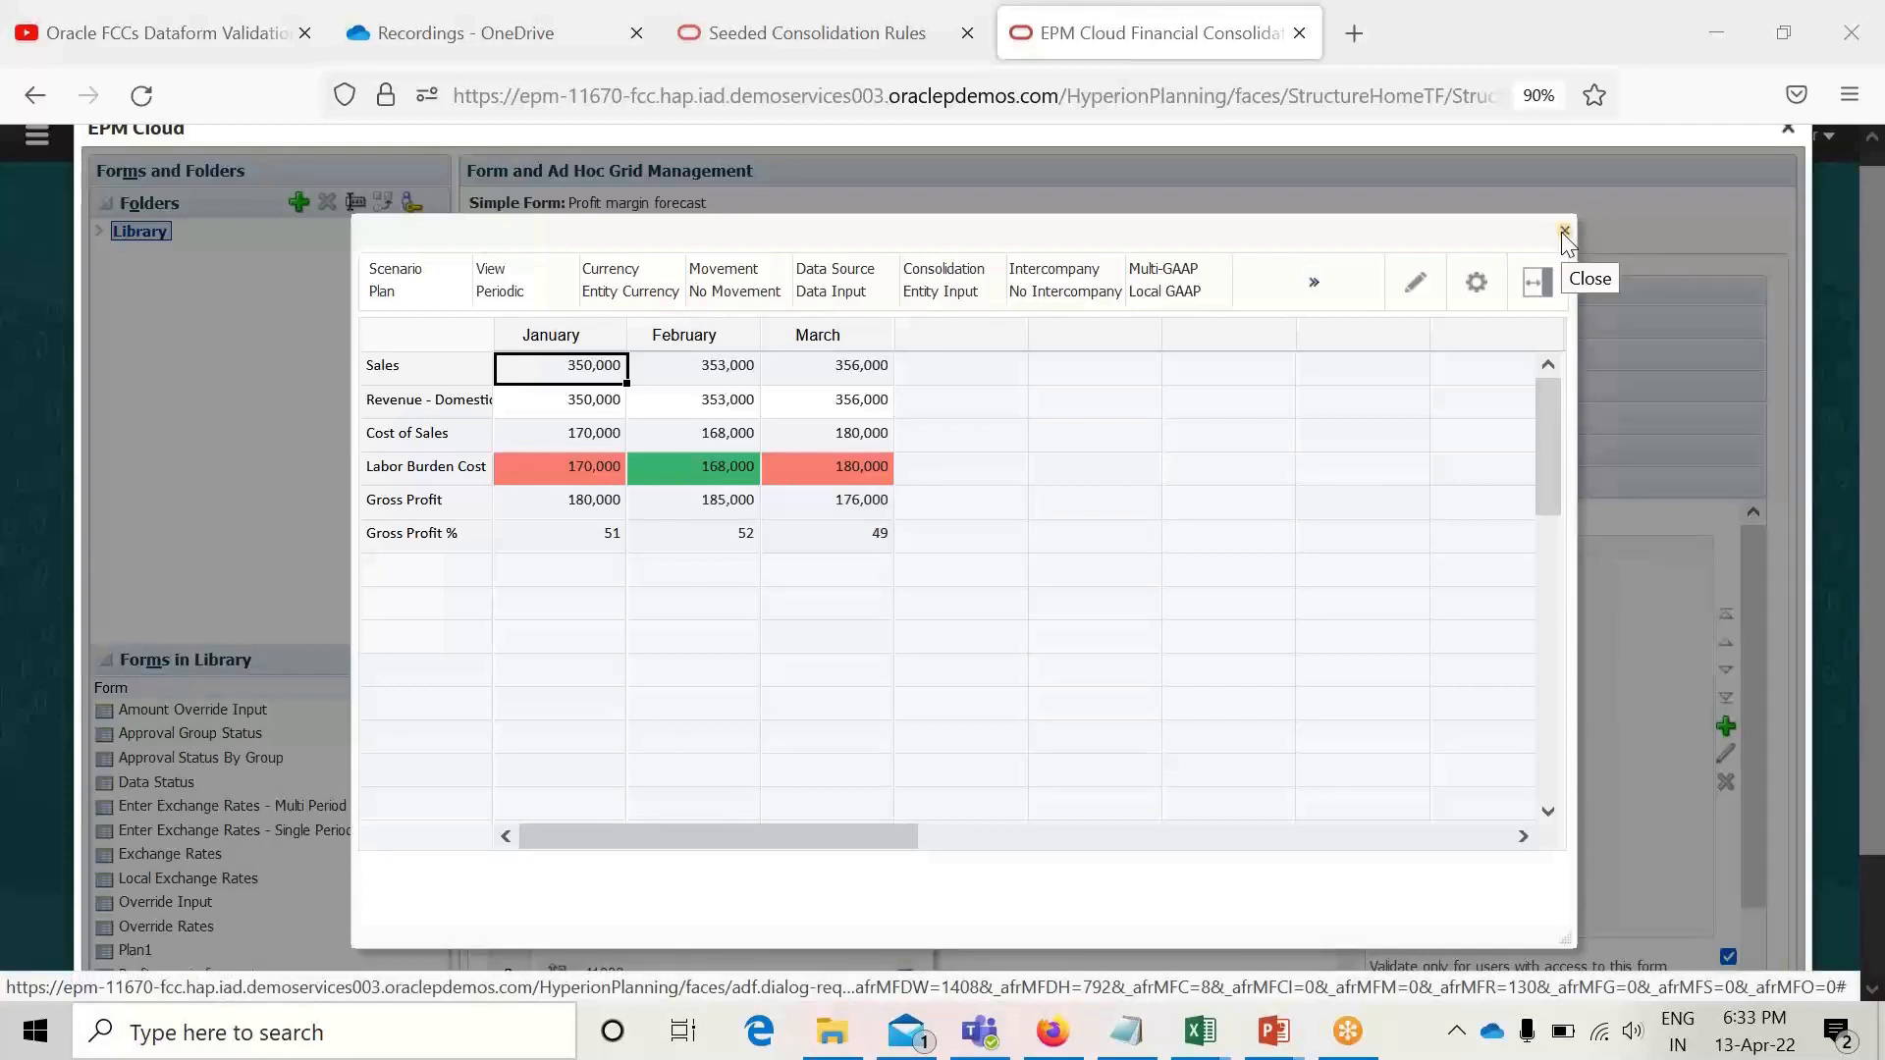
Switch from the form preview to another open window.
key("alt+Tab")
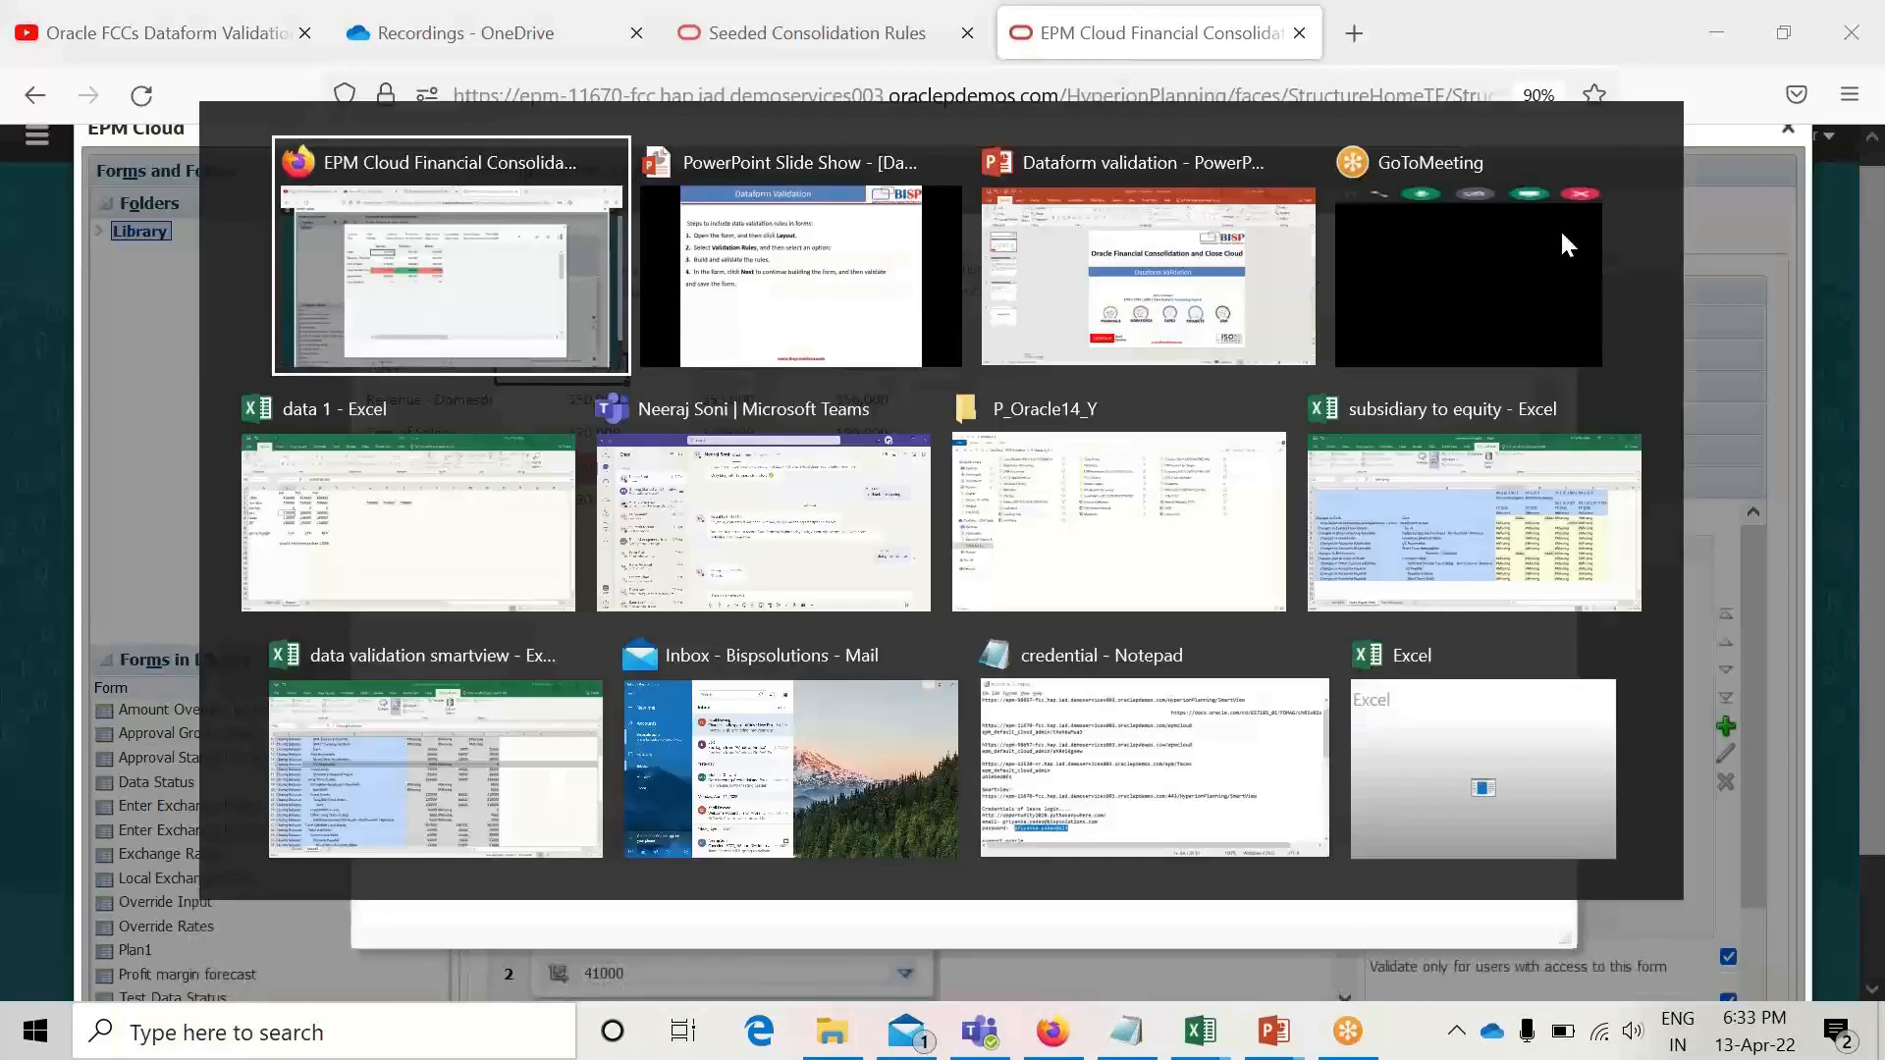